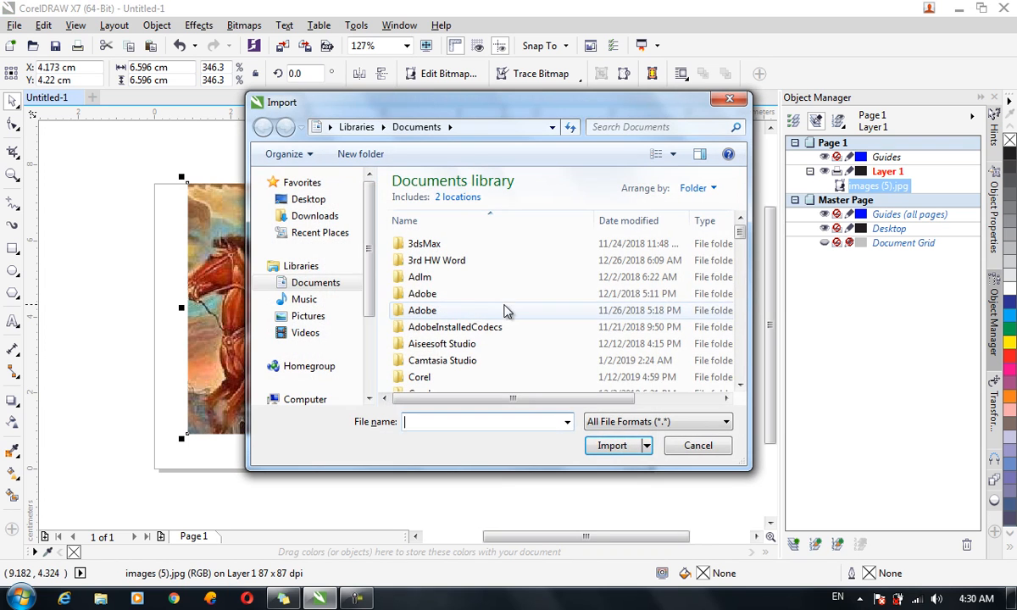
Import Desert.jpg from the Sample Pictures folder of the Pictures library and place it on the page
click(352, 318)
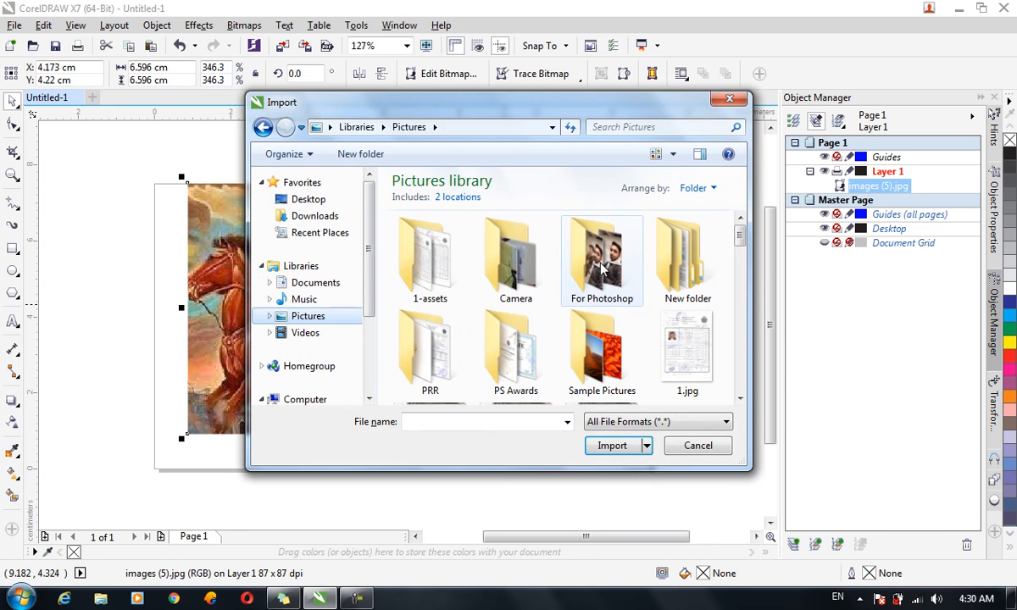
double_click(597, 351)
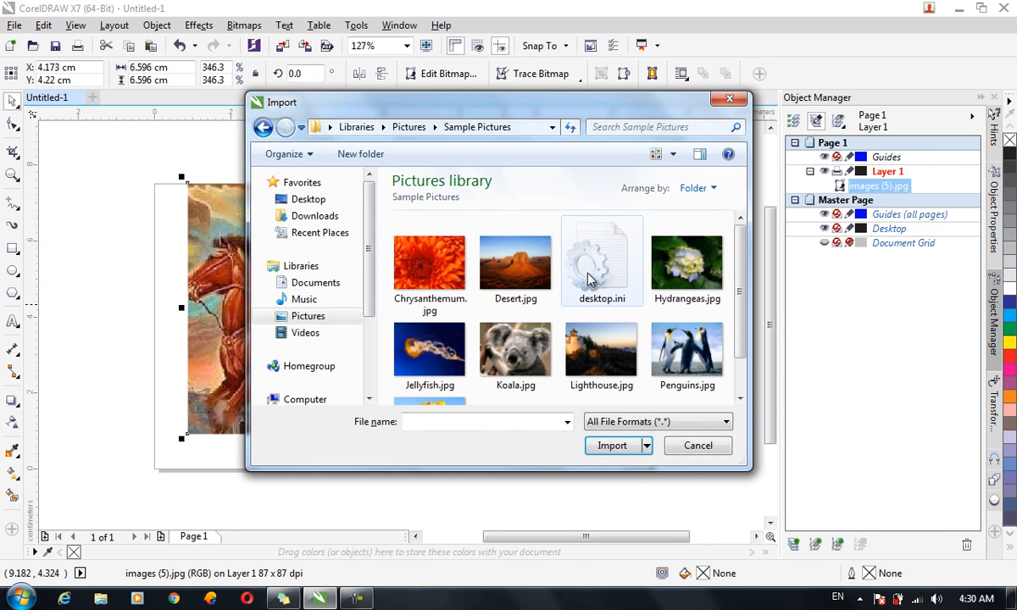
double_click(532, 279)
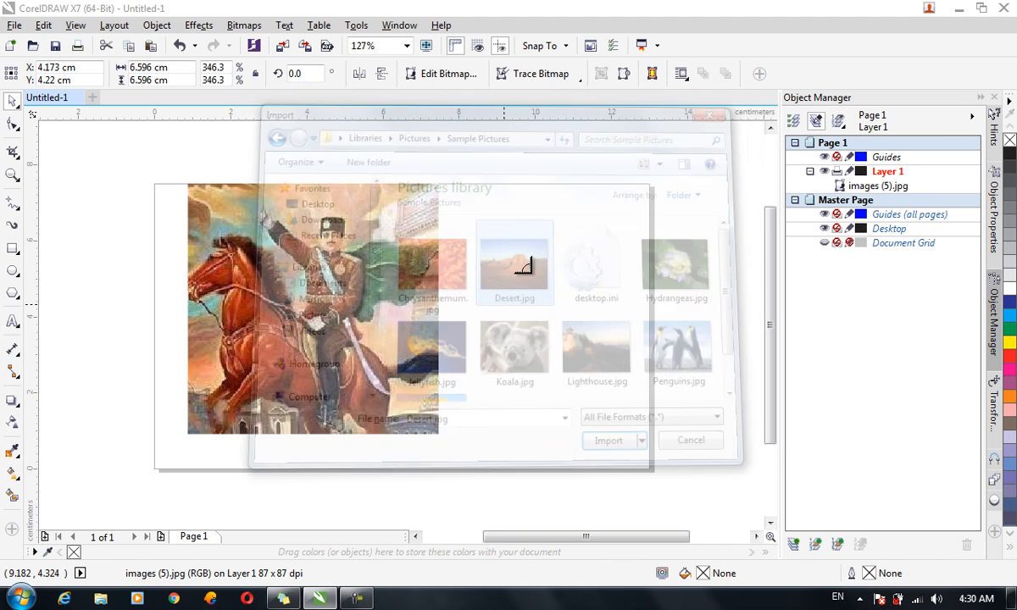
click(530, 273)
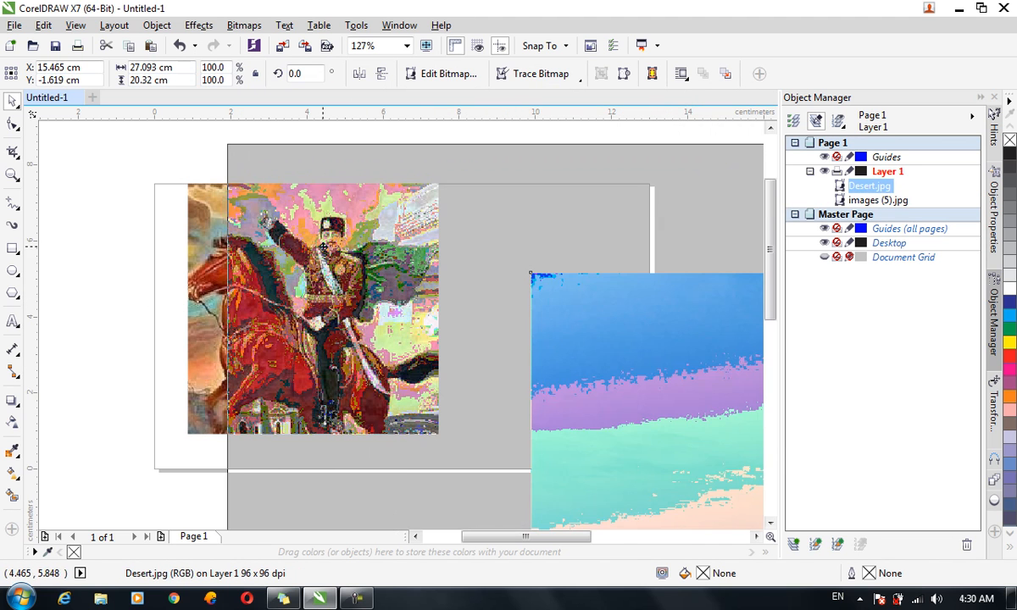
Scale the desert image down to about 10.2 by 7.6 cm and position it overlapping the horse rider painting
drag(626, 376, 304, 250)
drag(203, 140, 526, 386)
drag(699, 470, 384, 272)
drag(208, 183, 536, 432)
drag(513, 350, 376, 240)
Open the Bitmap Color Mask for the desert image, keep Hide Colors, and sample and enable the sky blue as the first colour
click(244, 25)
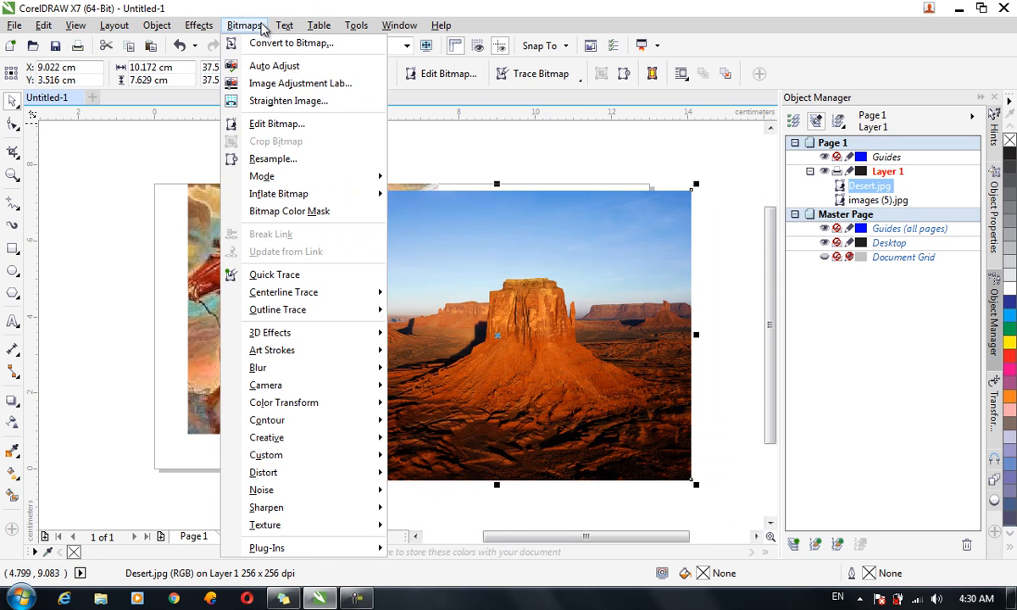
click(333, 212)
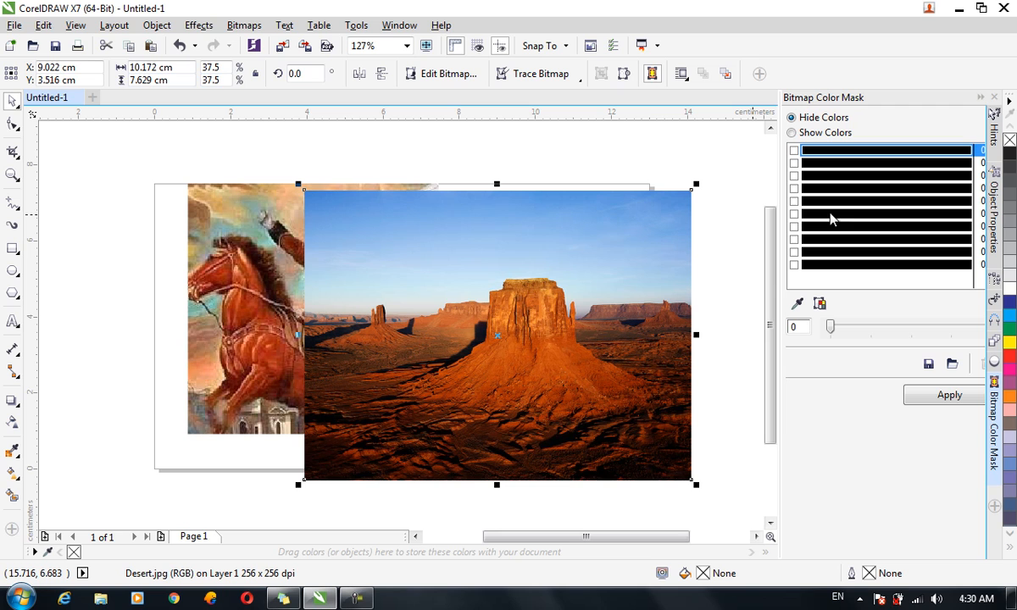
click(822, 133)
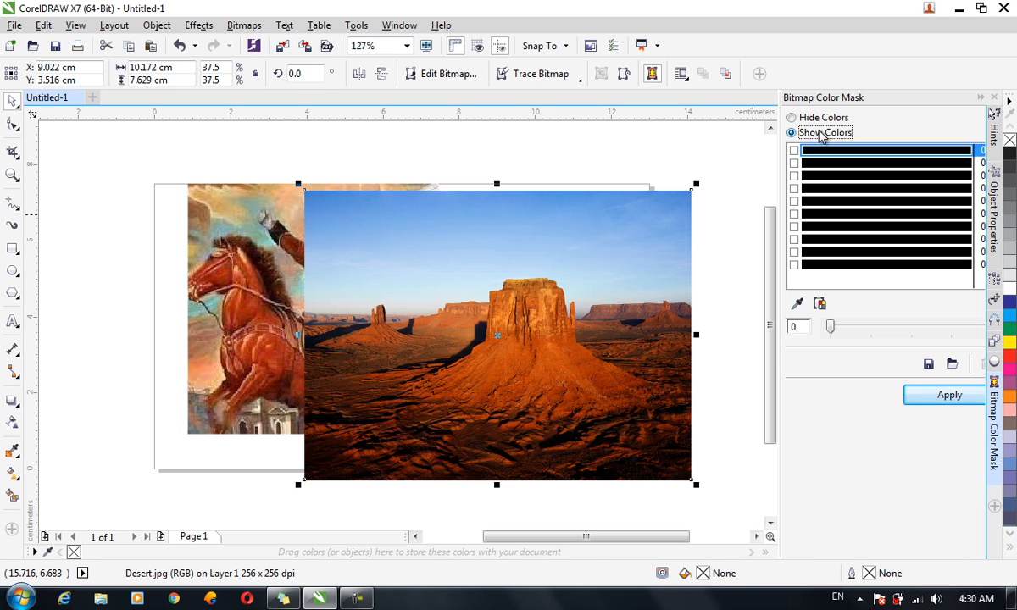
click(817, 122)
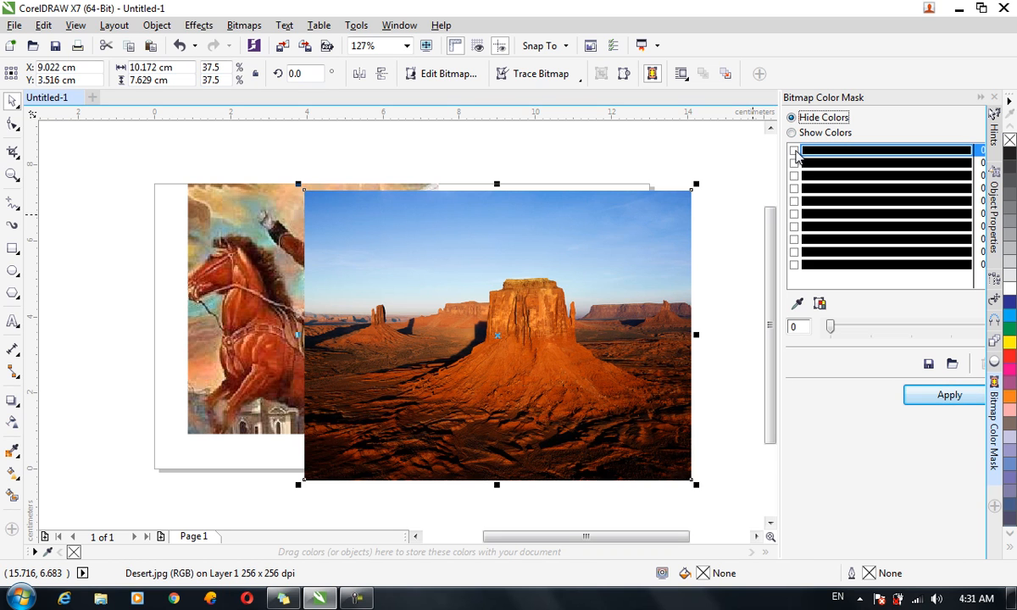
click(828, 154)
click(803, 308)
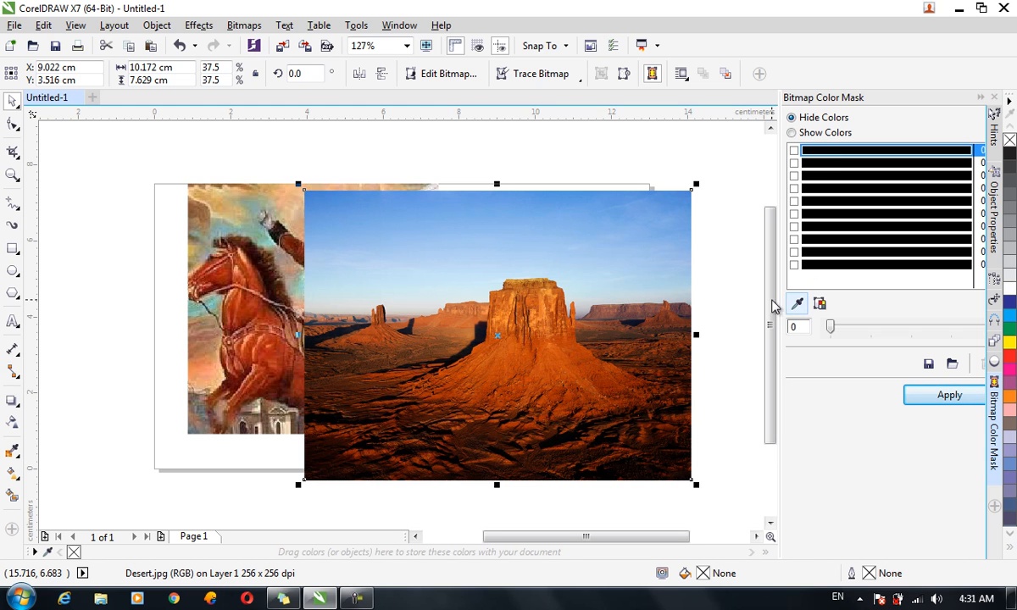
click(655, 219)
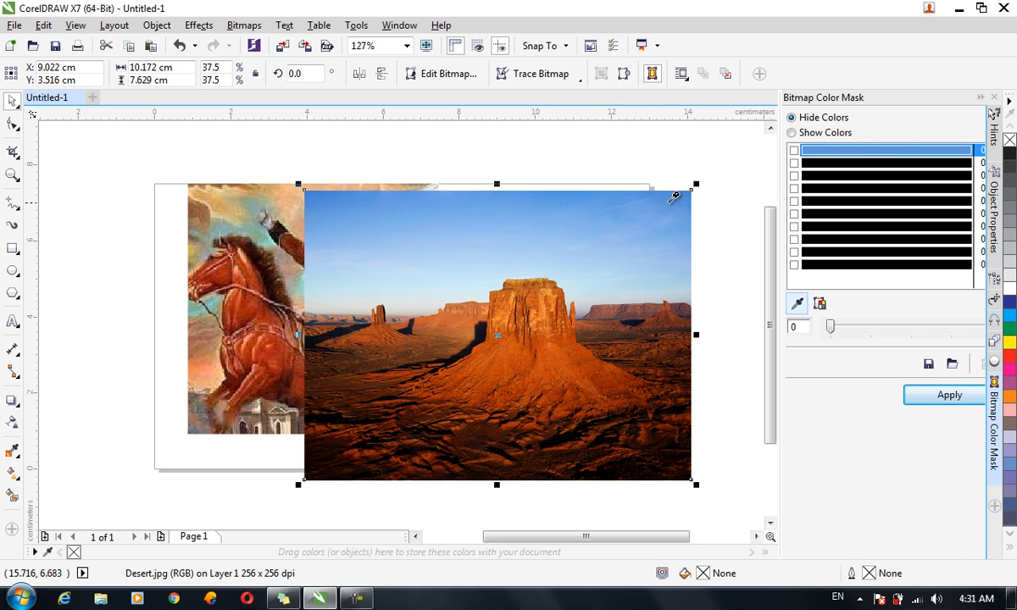
click(794, 151)
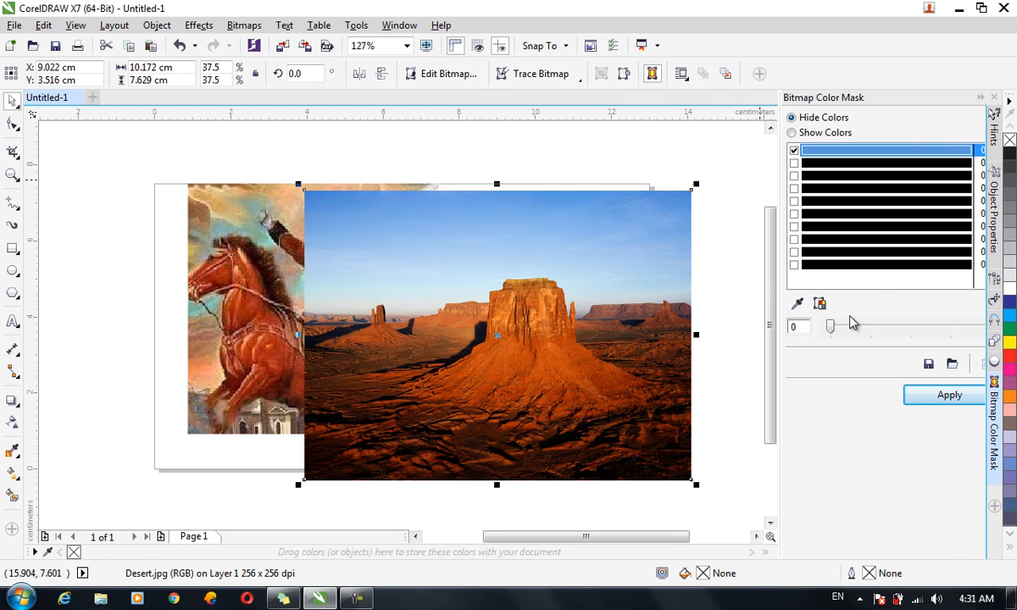
Apply the mask on the sampled sky blue with tolerance 10, then 59, and finally 100
drag(835, 330, 851, 330)
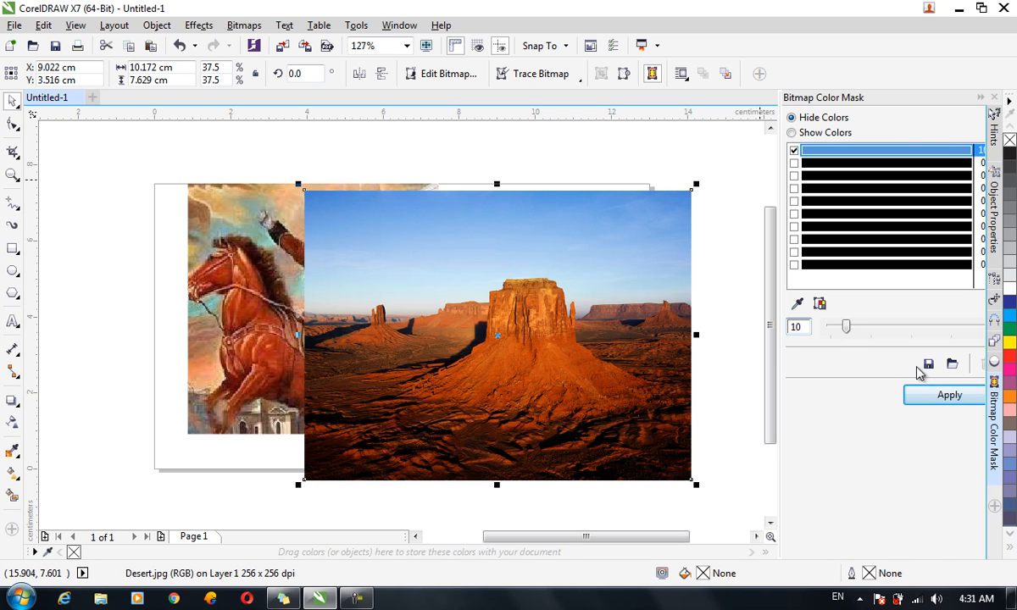
click(946, 396)
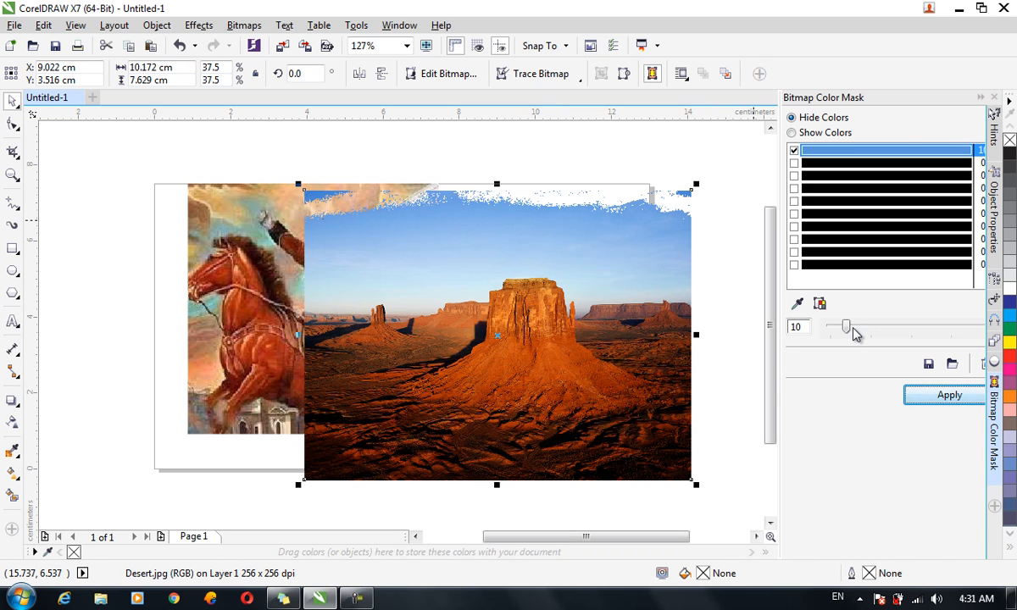
drag(847, 327, 926, 328)
click(940, 393)
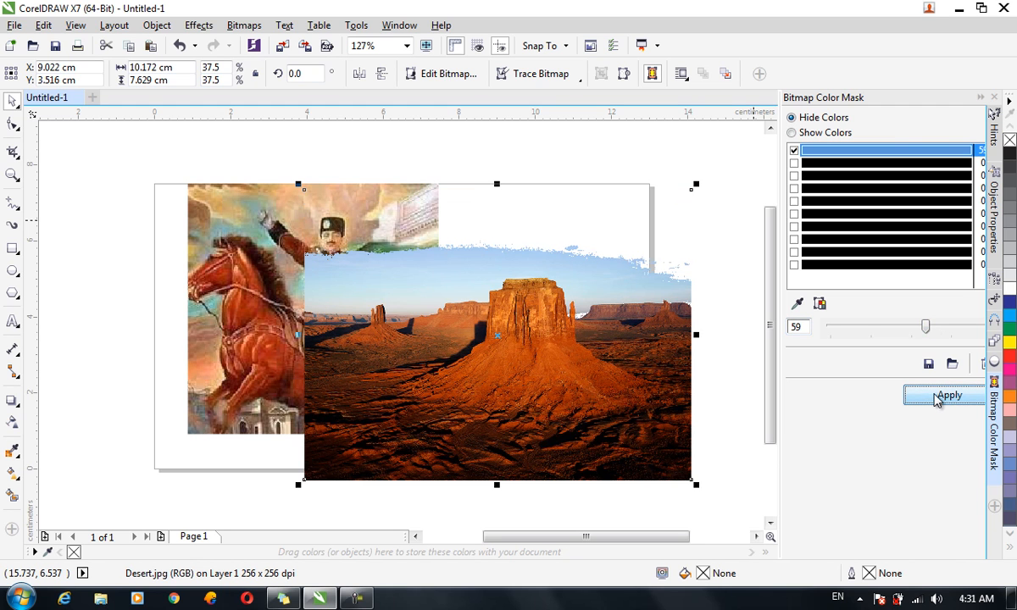
drag(927, 328, 1009, 331)
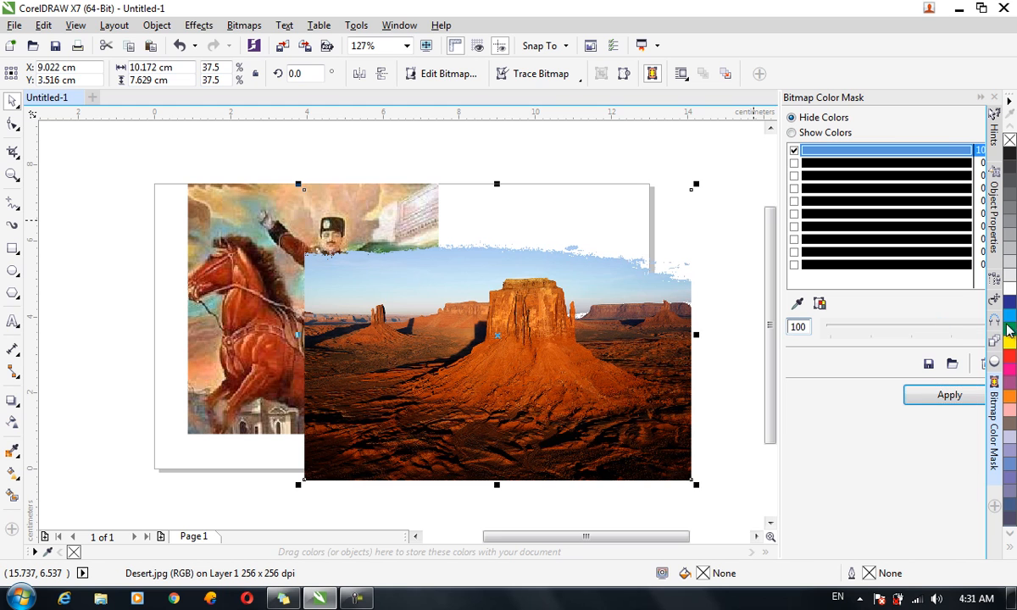
click(949, 397)
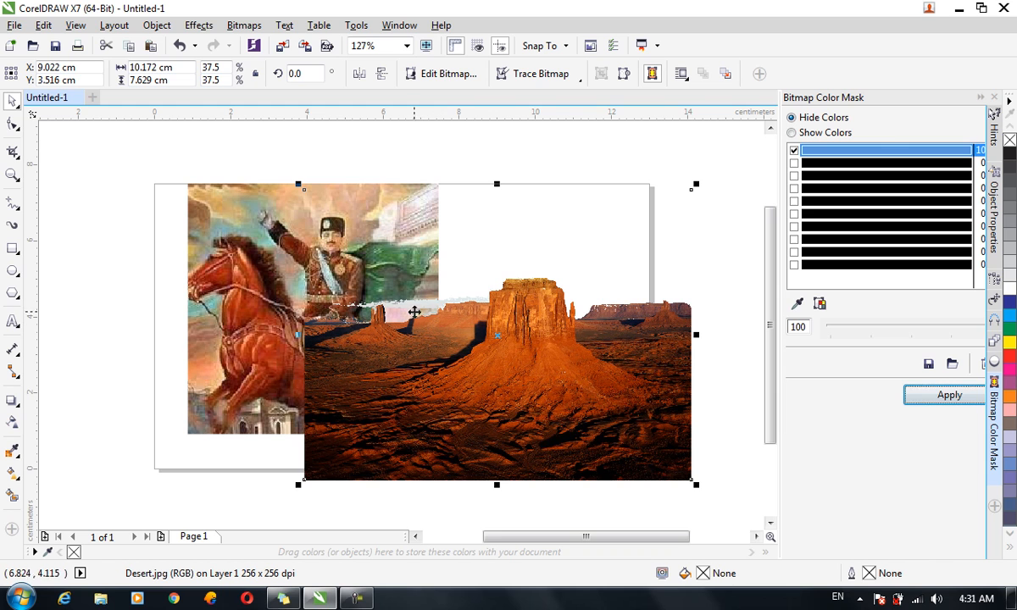
Enable a second mask colour, sample the pale sky remnant near the horizon, and apply it with tolerance 80
click(805, 165)
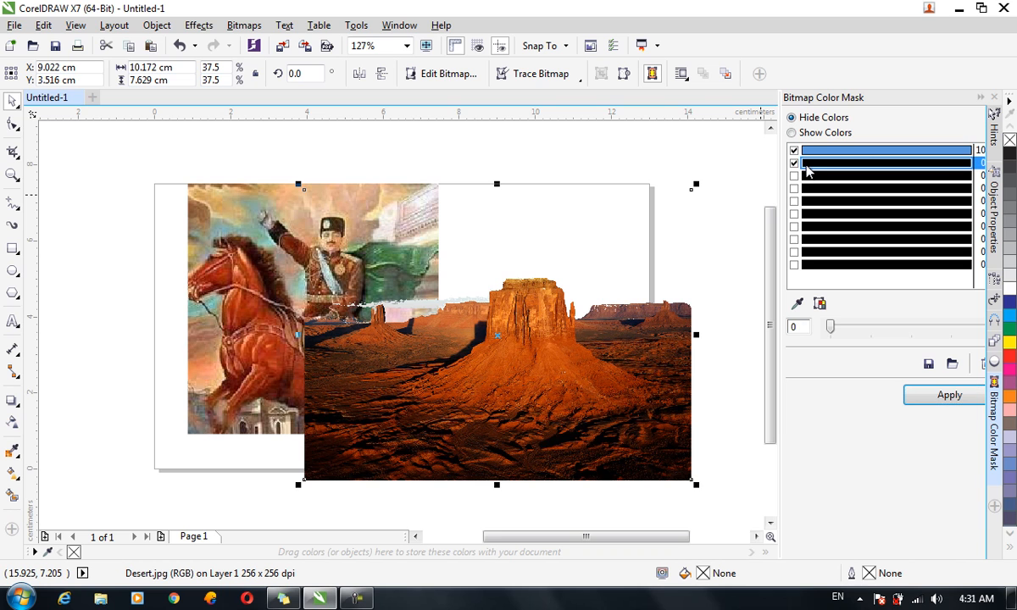
click(801, 307)
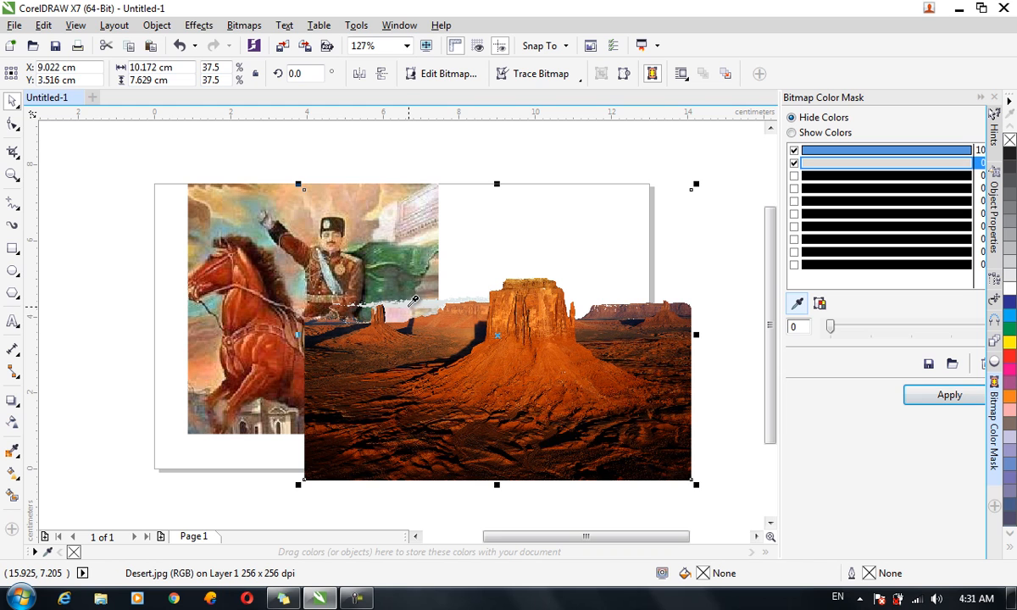
click(411, 299)
drag(830, 328, 955, 328)
click(947, 398)
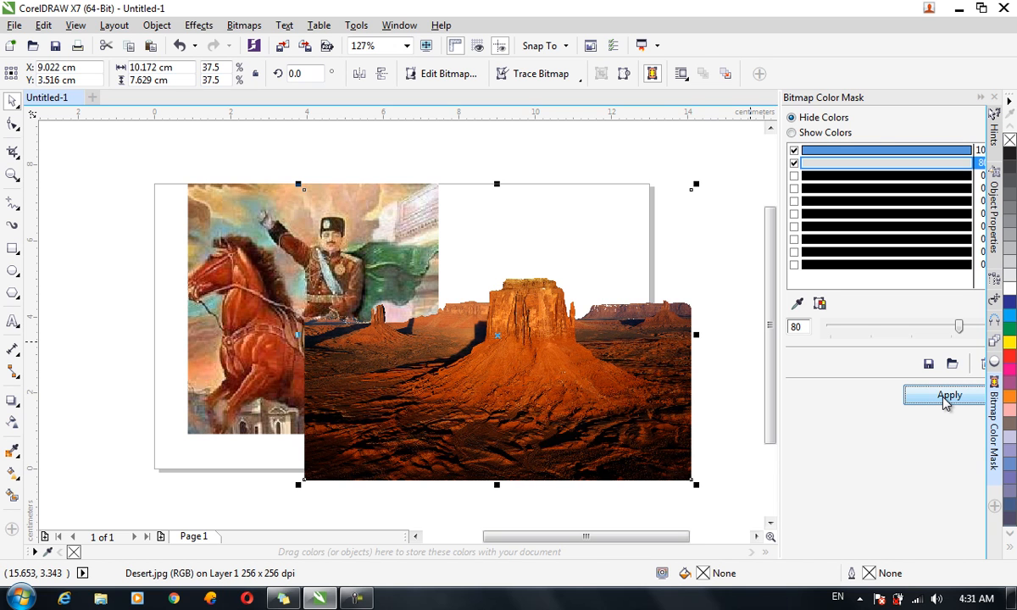
Move the masked desert image over the lower part of the painting, close the Bitmap Color Mask and deselect the image
drag(547, 331, 388, 352)
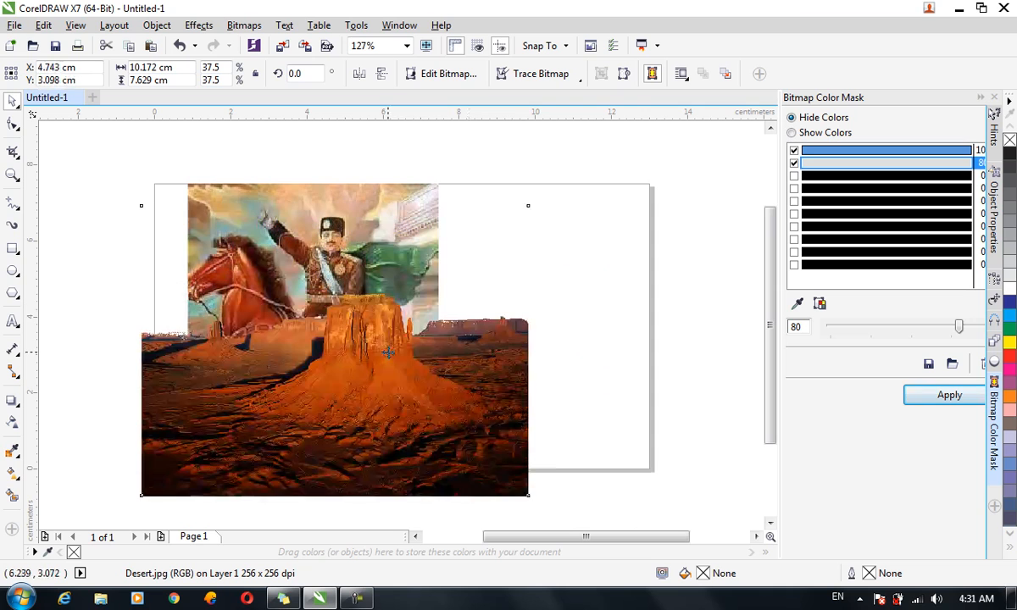
click(244, 24)
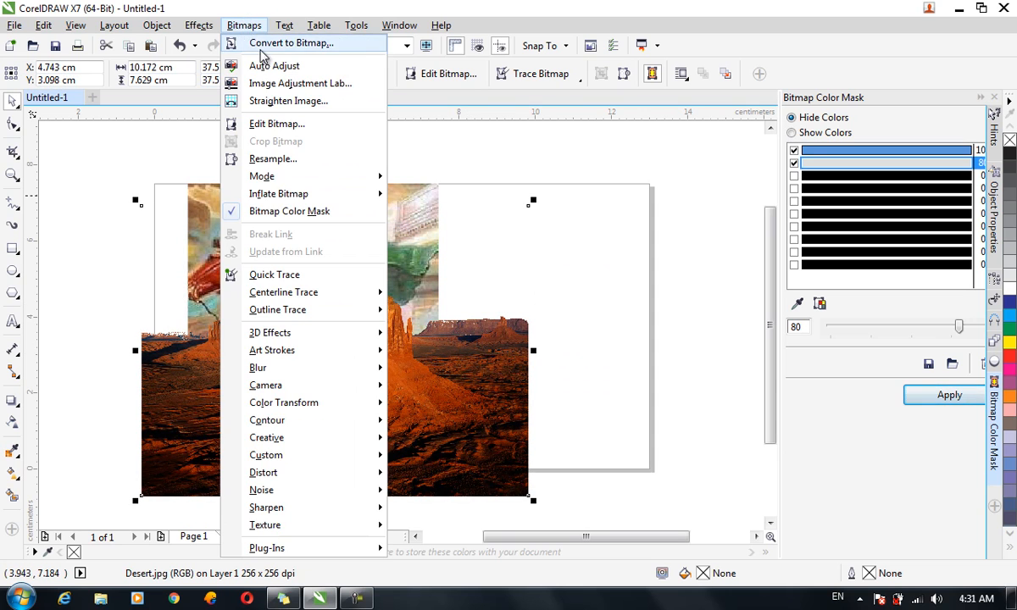
mouse_move(310, 199)
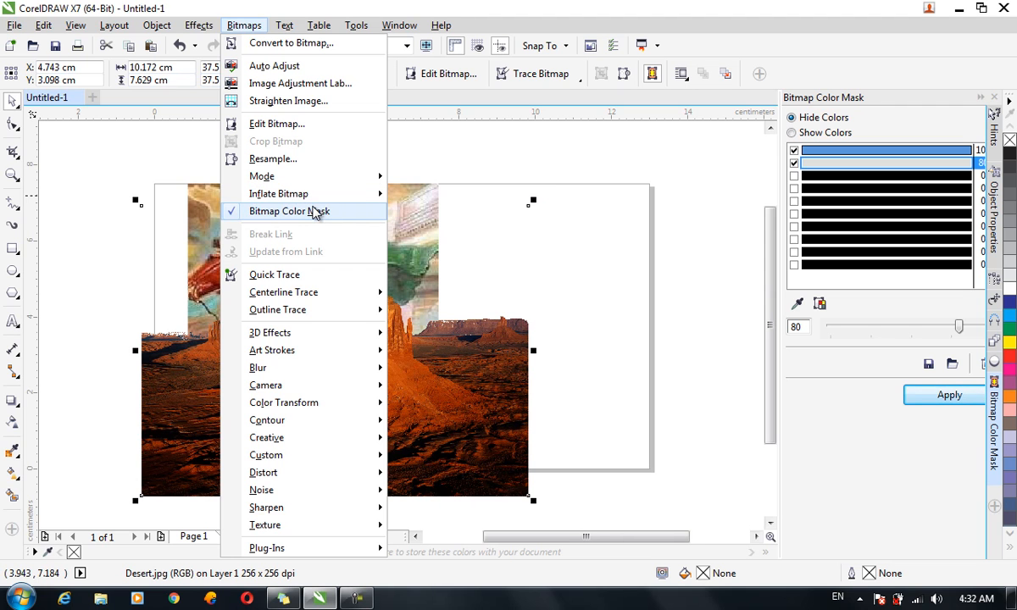
click(313, 211)
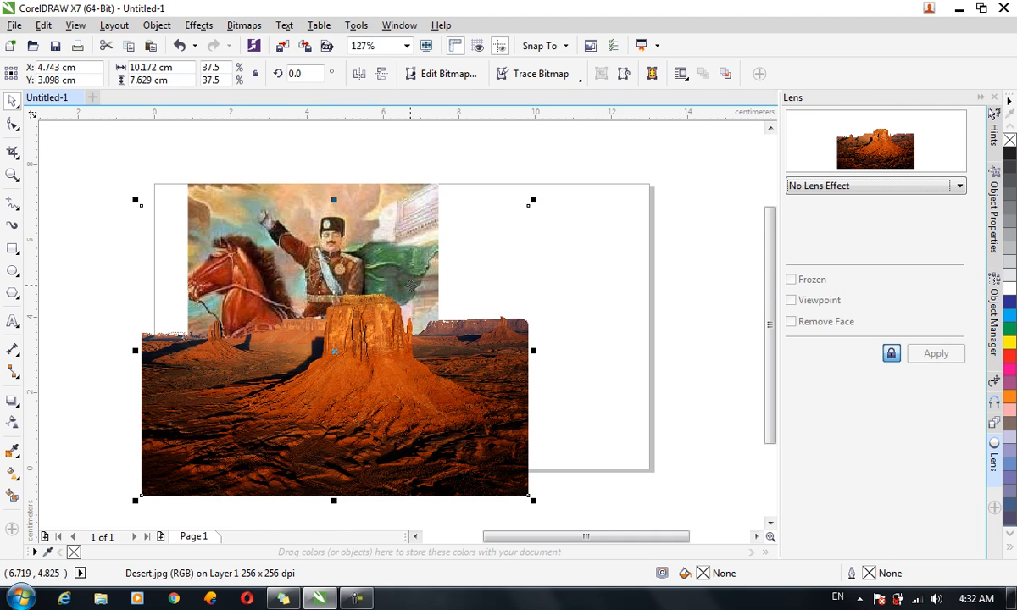
click(627, 341)
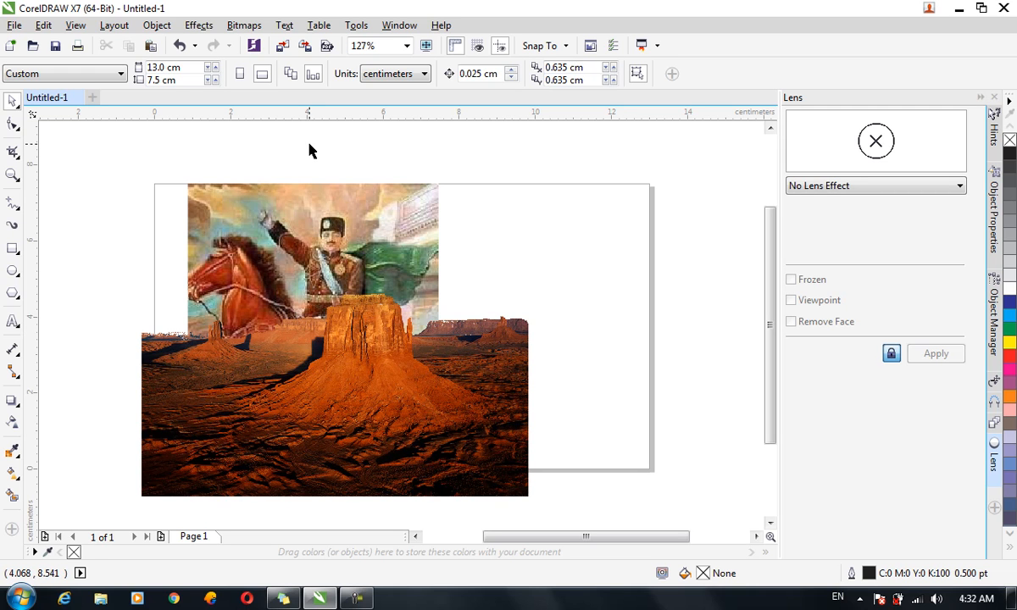
Import behance.png from the Pictures library as an externally linked image, placed about 9.8 by 5.5 cm over the other images
key(ctrl+i)
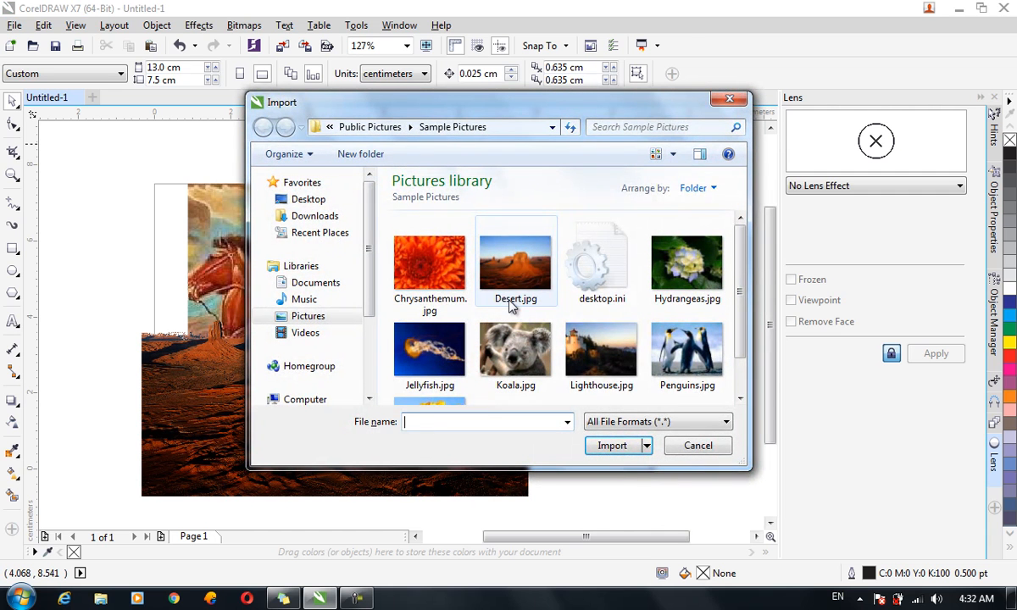
click(354, 316)
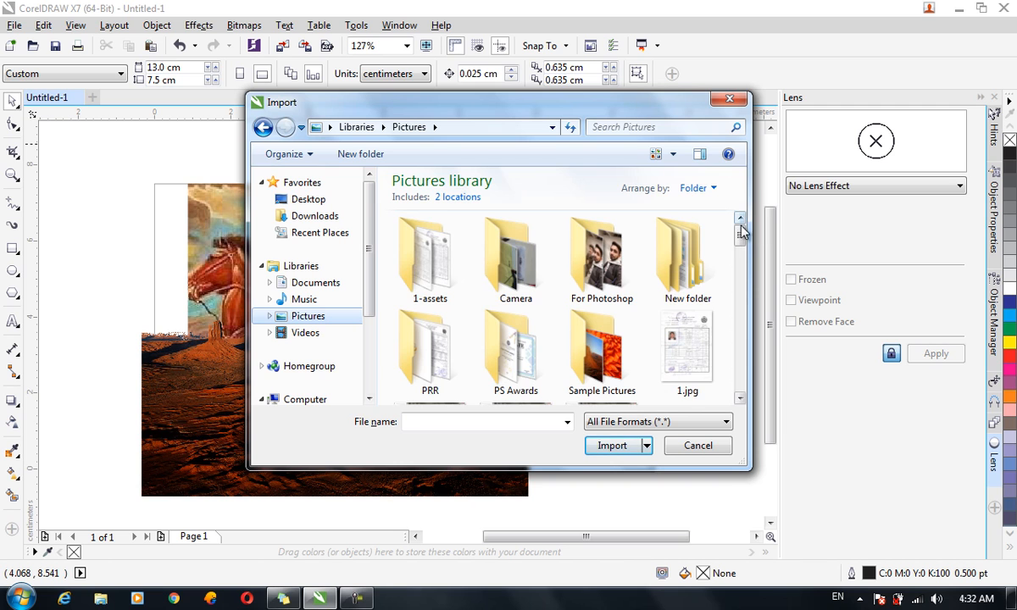
drag(738, 239, 734, 254)
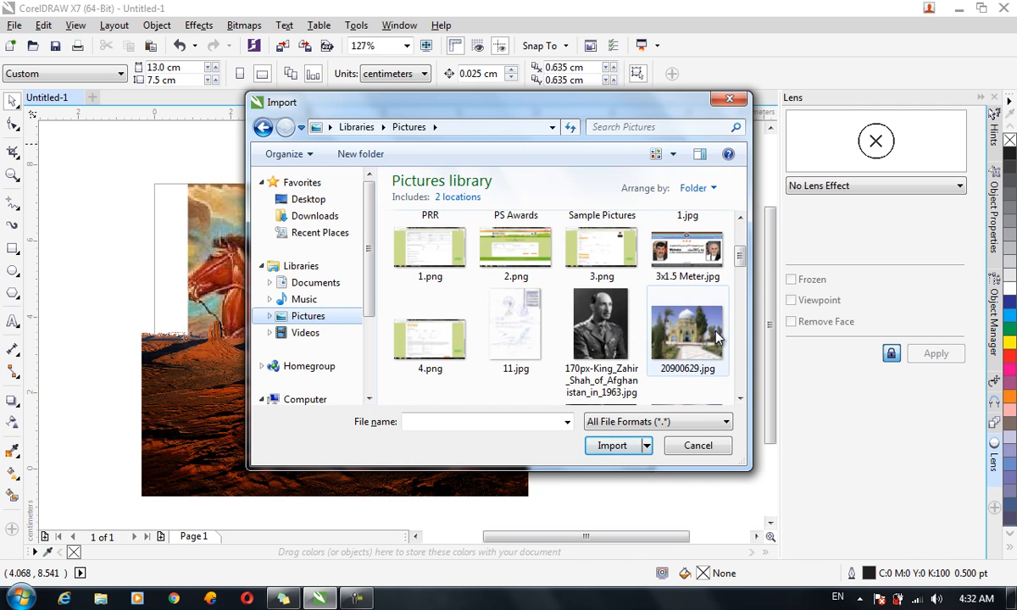
drag(738, 256, 738, 295)
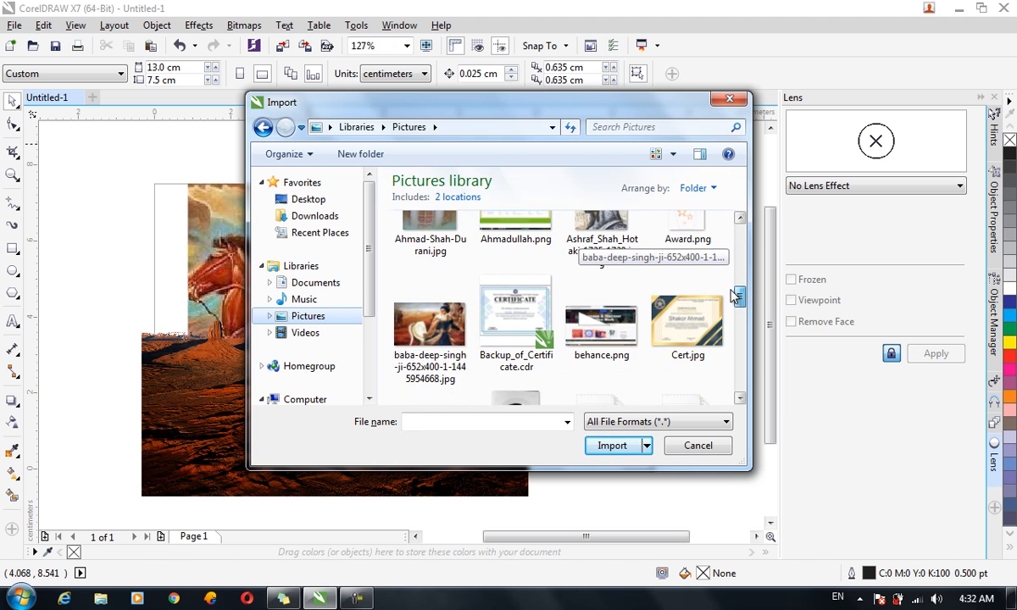
click(620, 330)
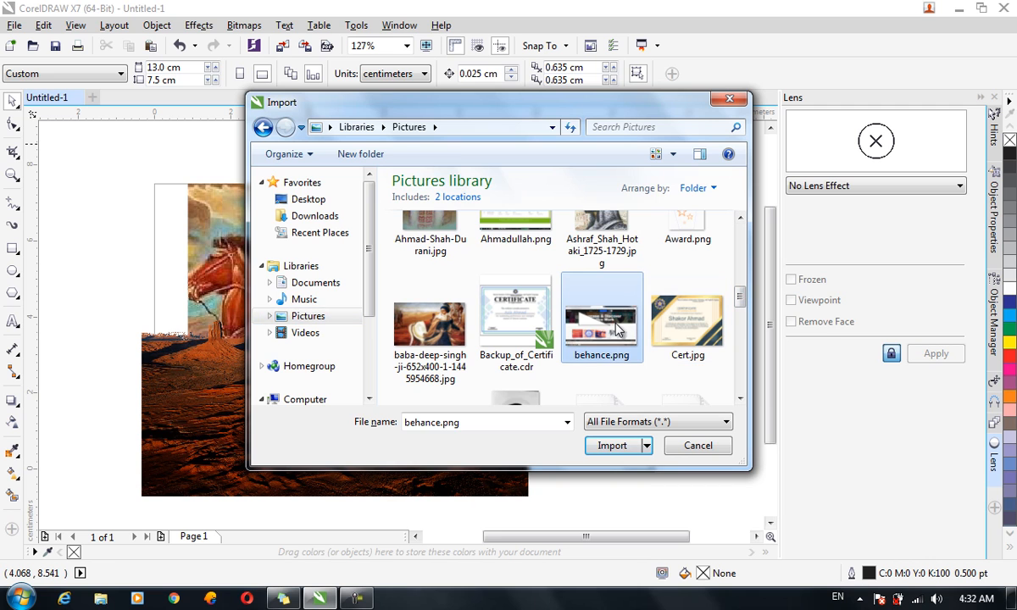
click(646, 446)
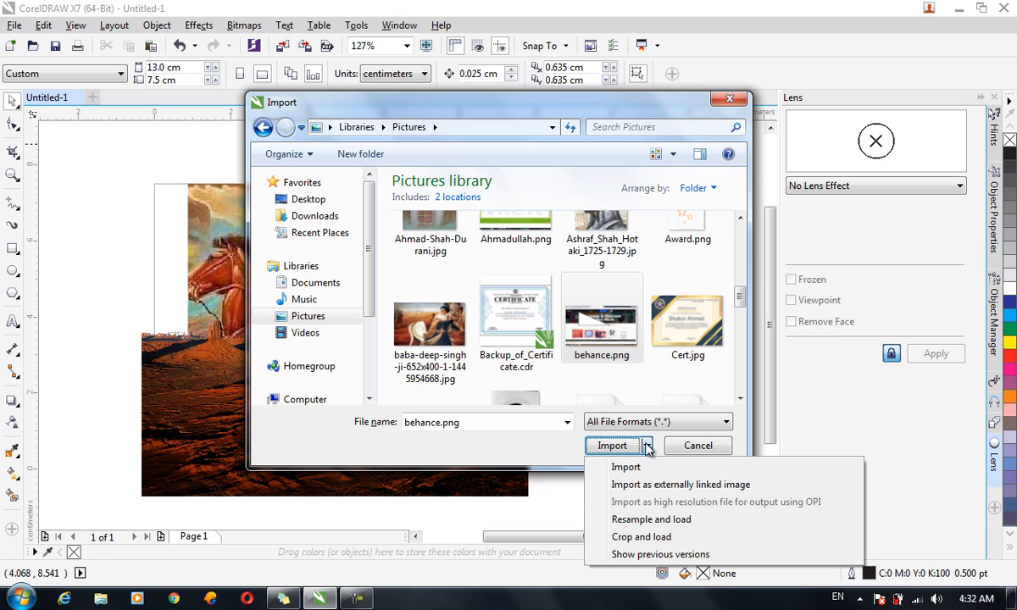
click(658, 488)
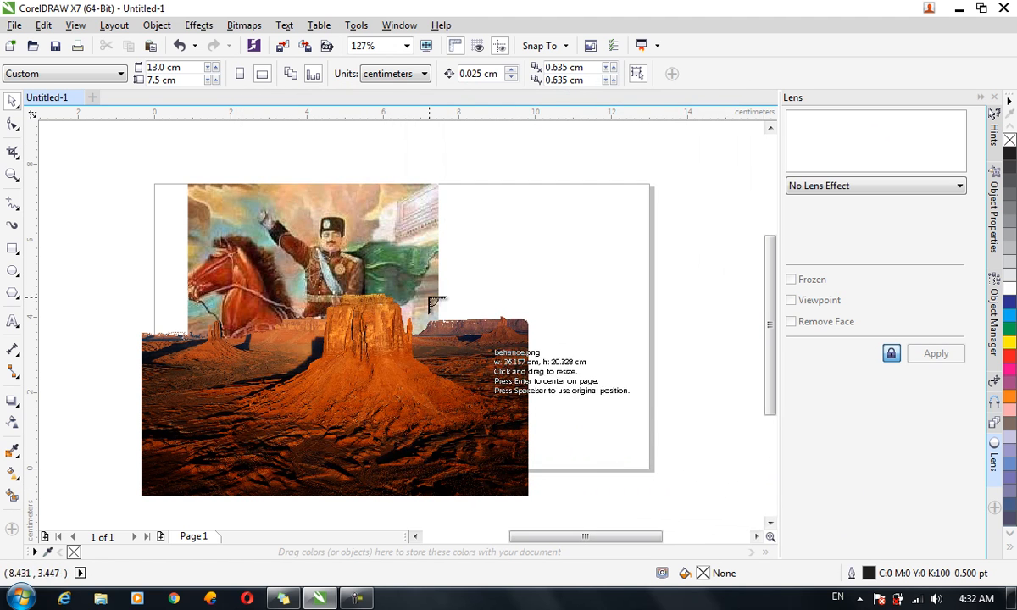
drag(292, 222, 674, 441)
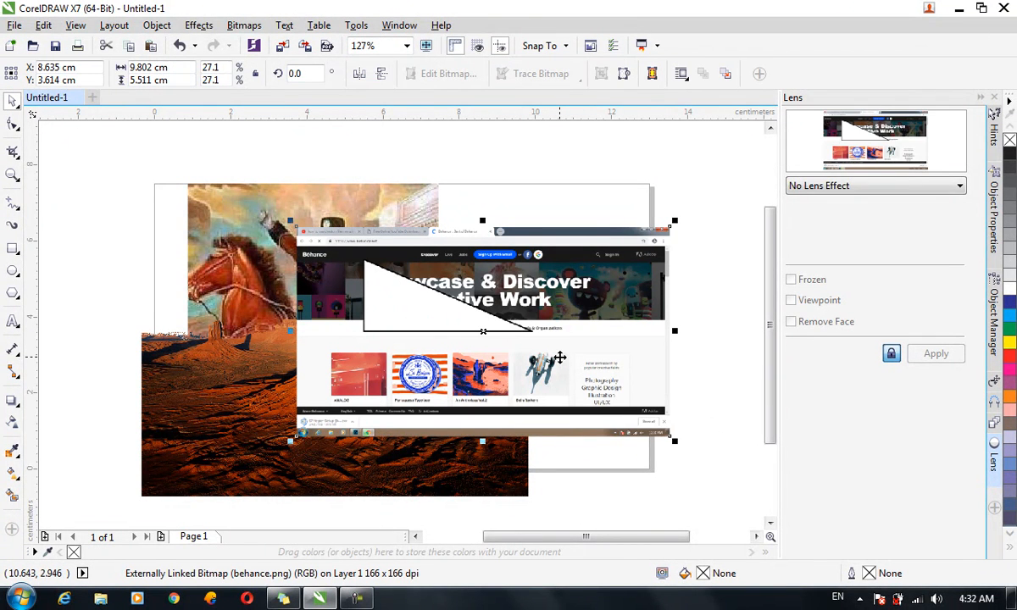
Open behance.png from the Pictures library for editing in Paint
click(19, 598)
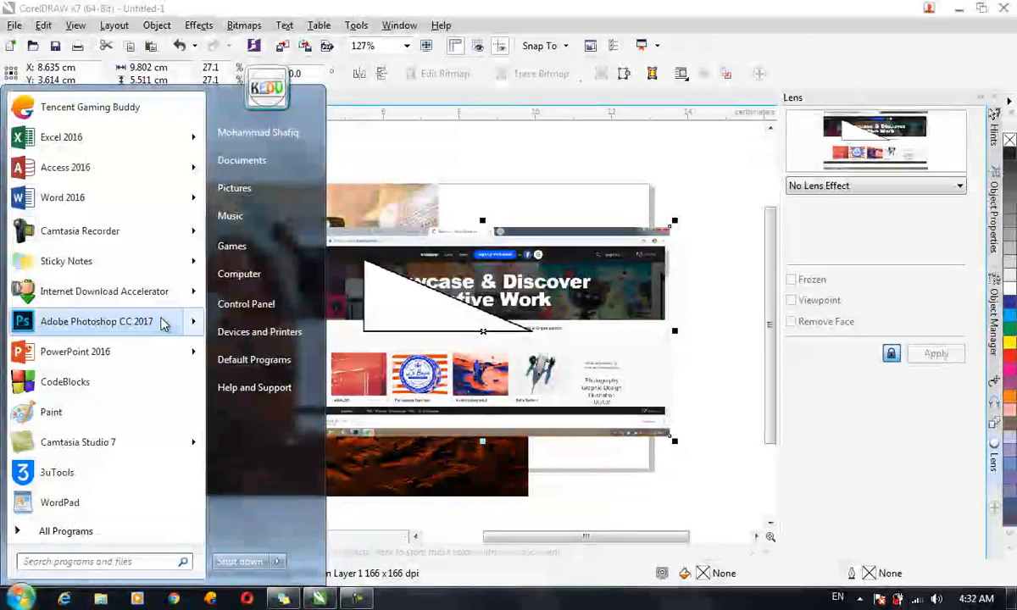
click(242, 188)
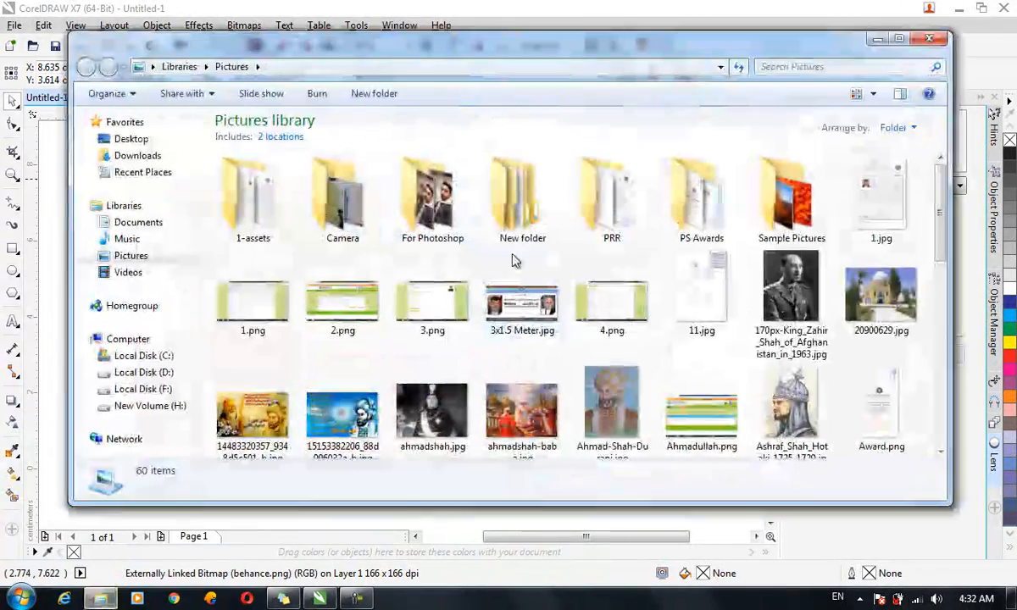
scroll(885, 224, down, 3)
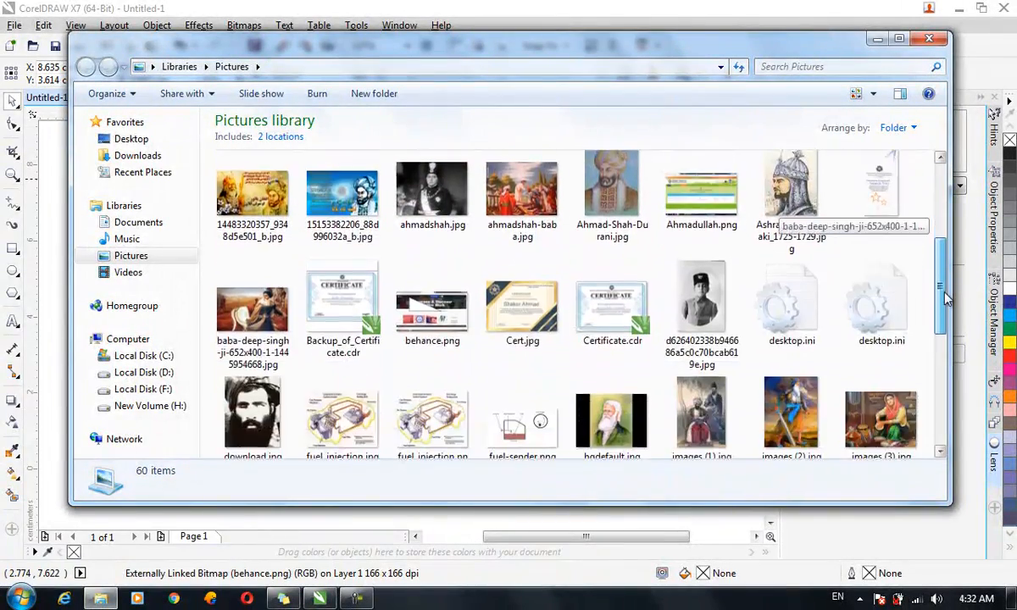
click(428, 305)
right_click(419, 310)
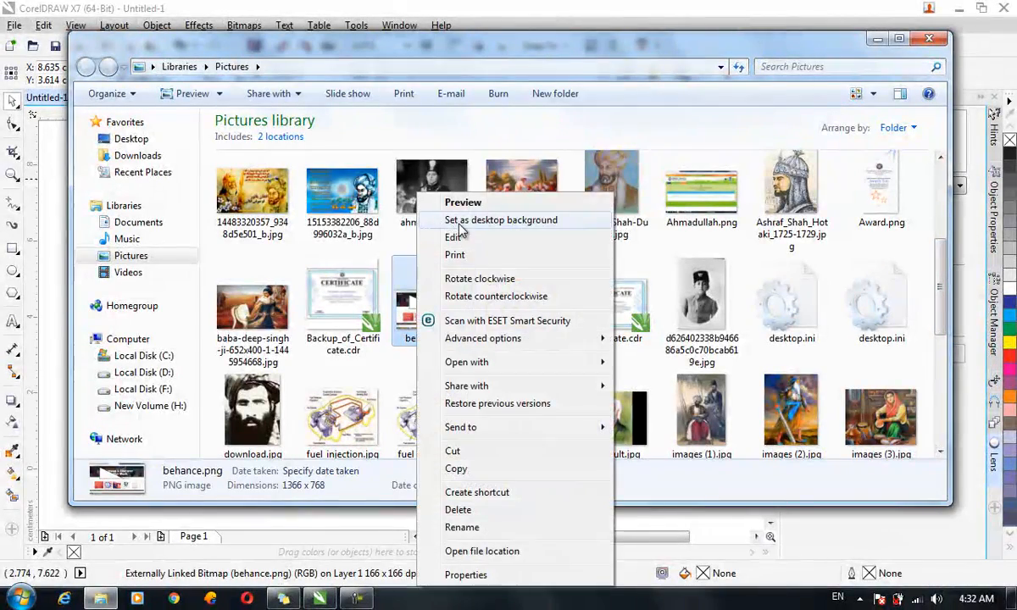
click(466, 238)
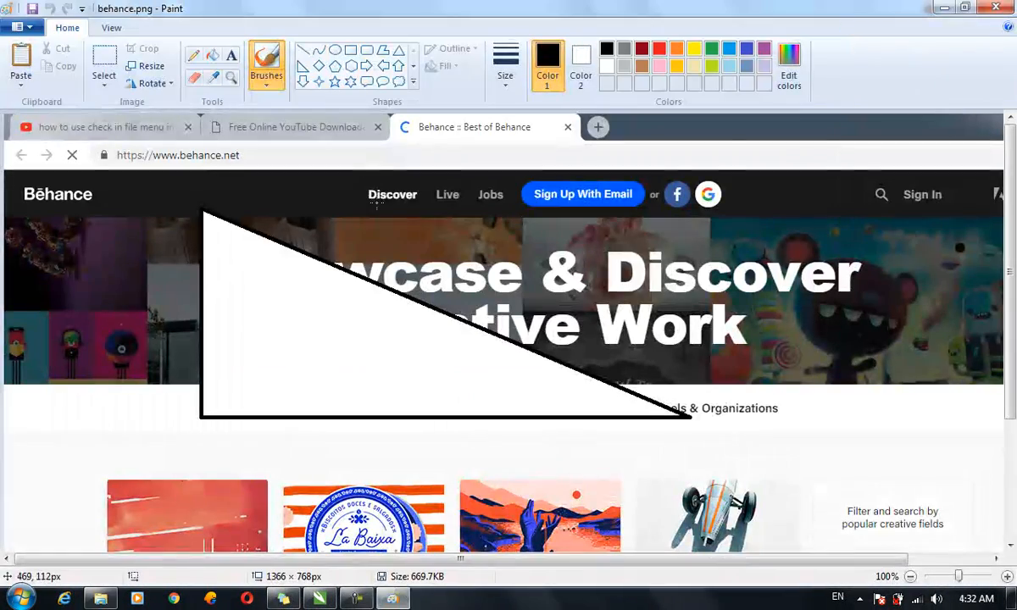
Draw a hexagon about 249 x 258 px over the triangle, with a dark red outline and solid grey fill, and save the image
click(351, 65)
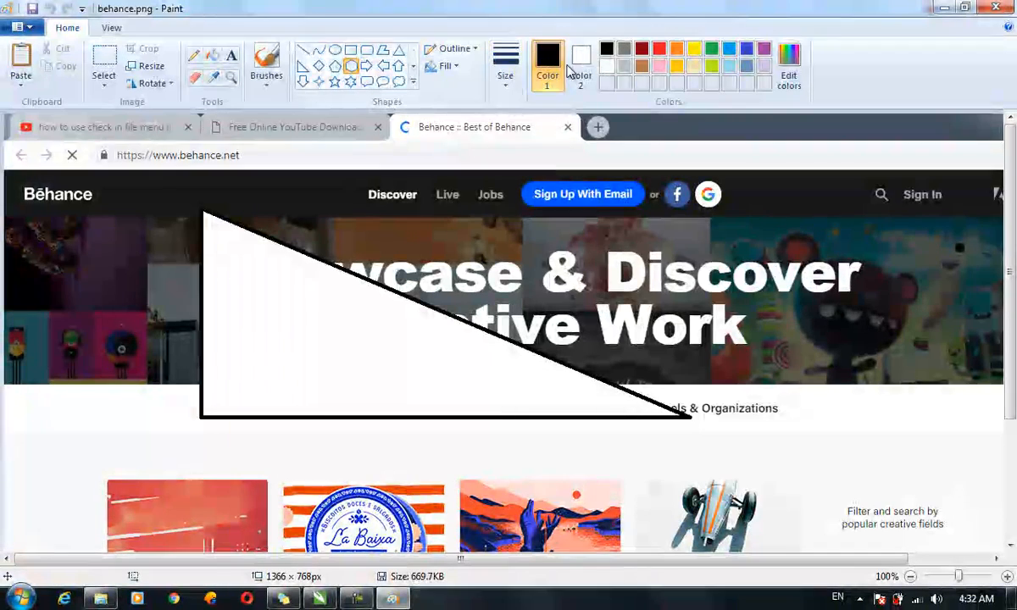
click(641, 48)
drag(335, 312, 533, 516)
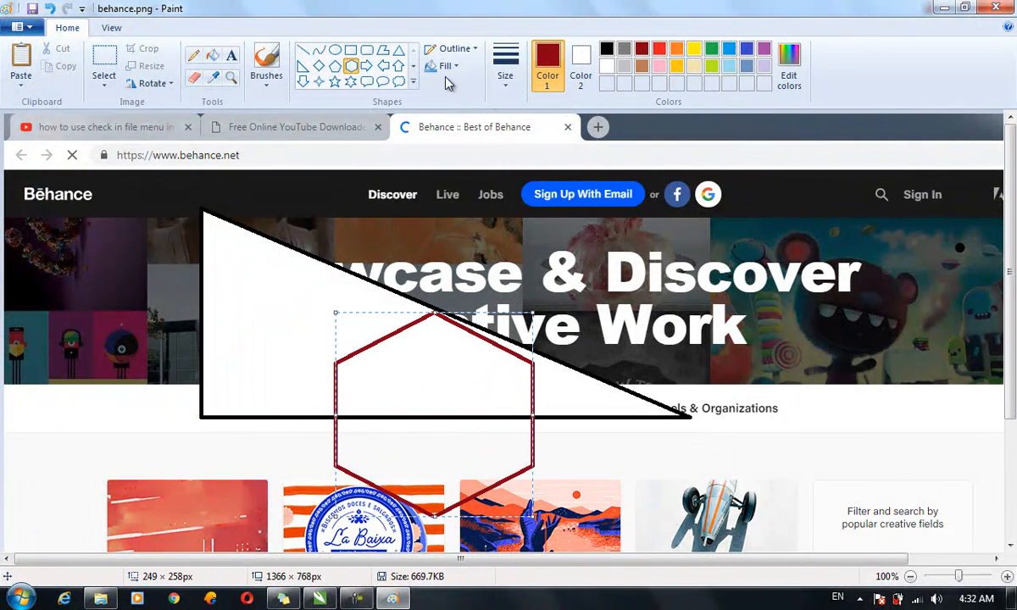
click(436, 67)
click(471, 103)
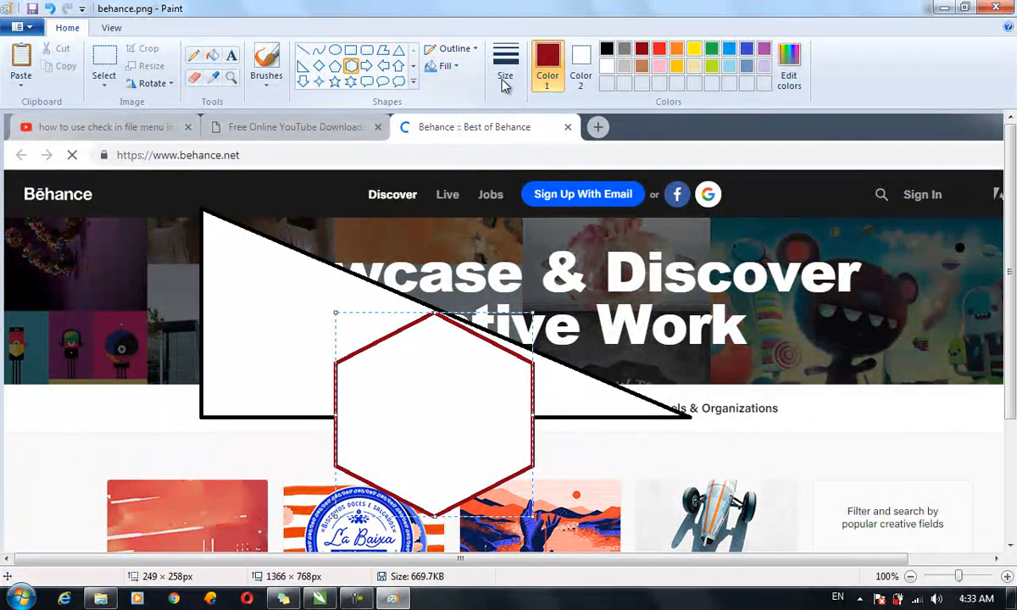
click(583, 67)
click(659, 48)
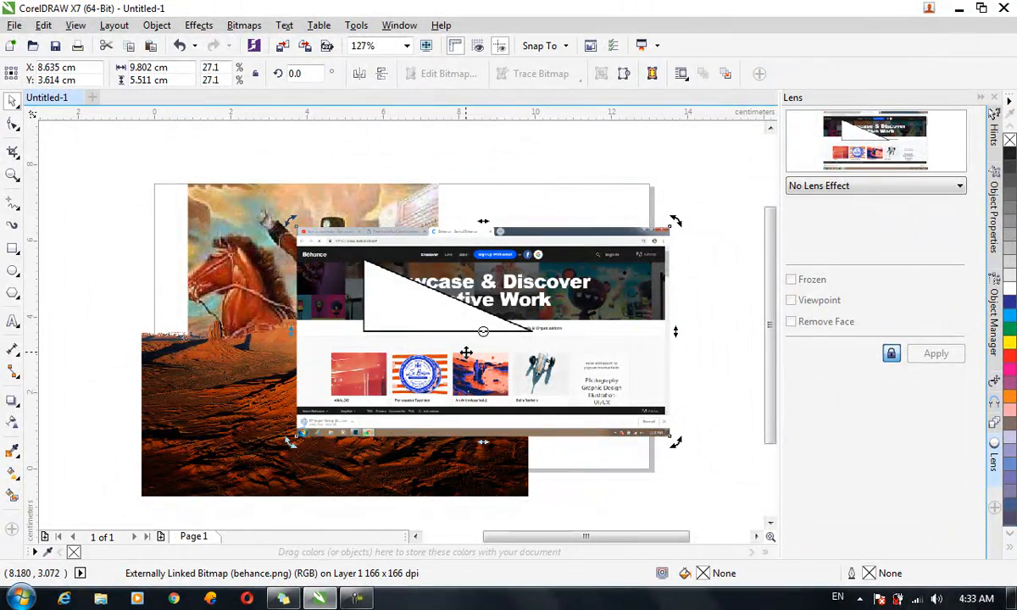
Back in CorelDRAW, update the linked behance image from its source file and move it to about X 7.8 cm, Y 4.0 cm
click(243, 25)
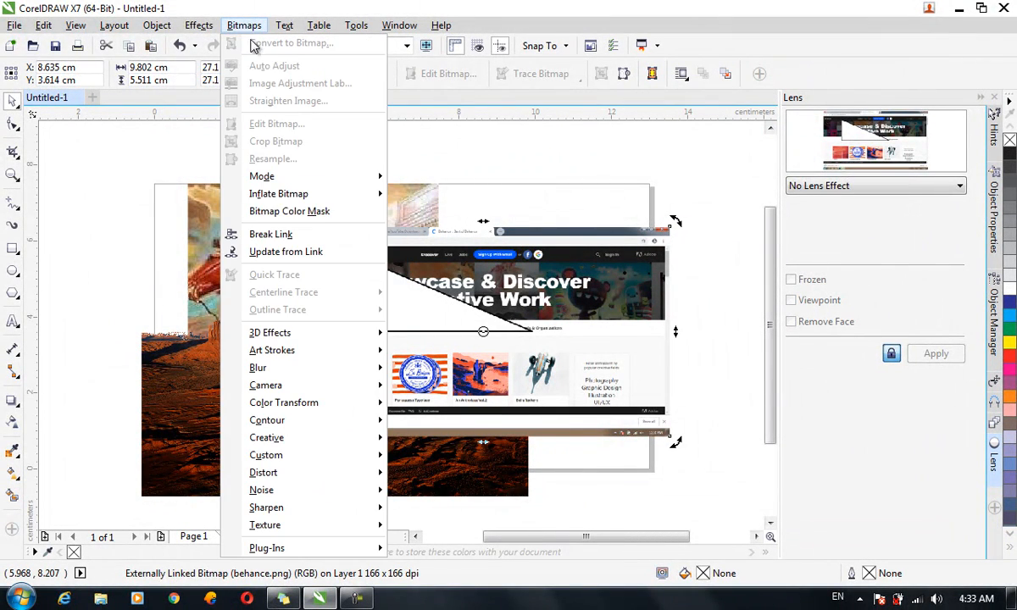
click(328, 253)
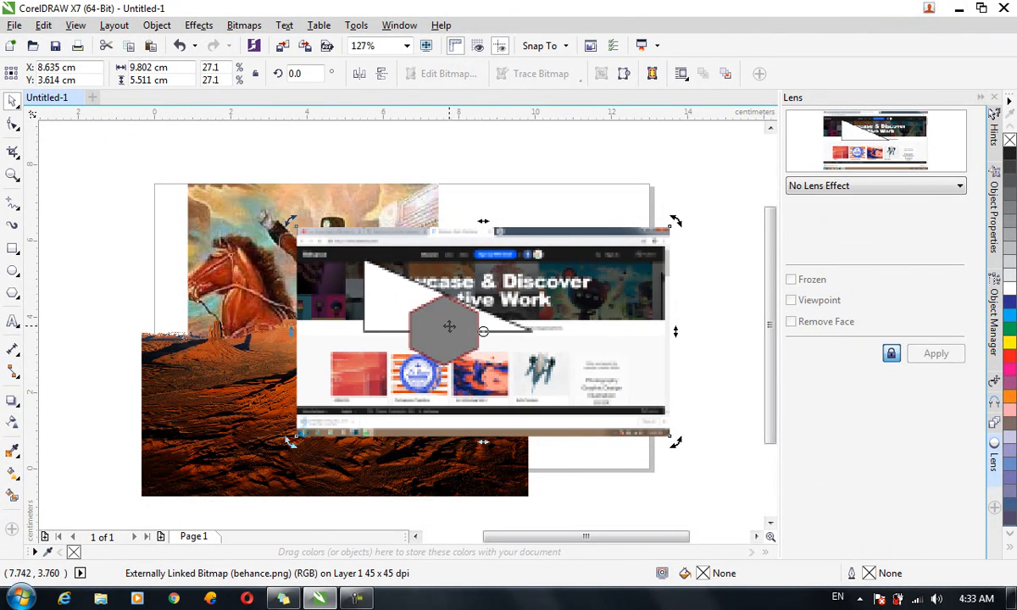
drag(449, 326, 418, 312)
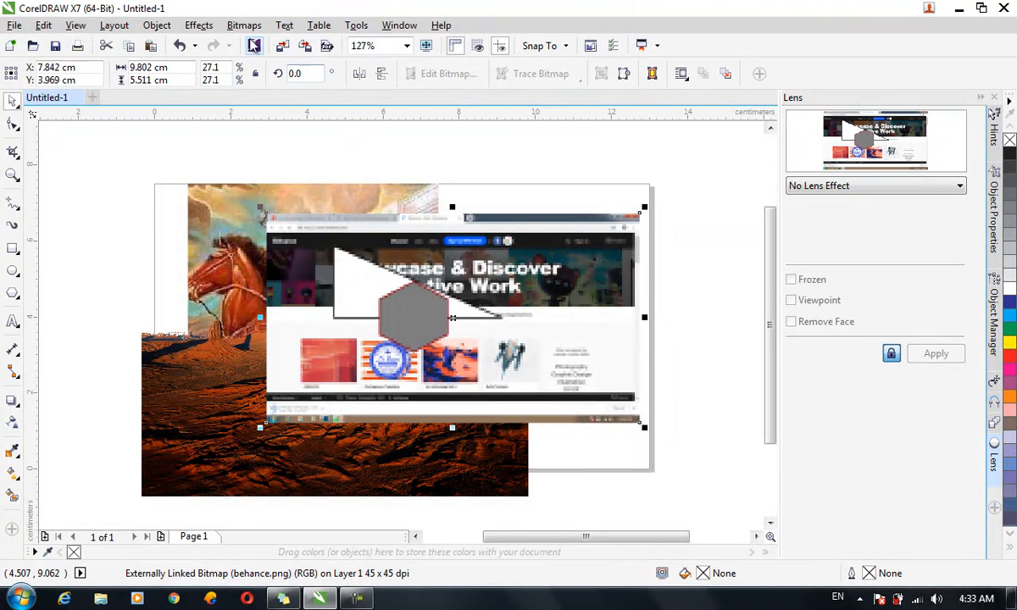
Break the behance image's link to its source file and move the bitmap to about X 6.9 cm, Y 3.9 cm
click(243, 25)
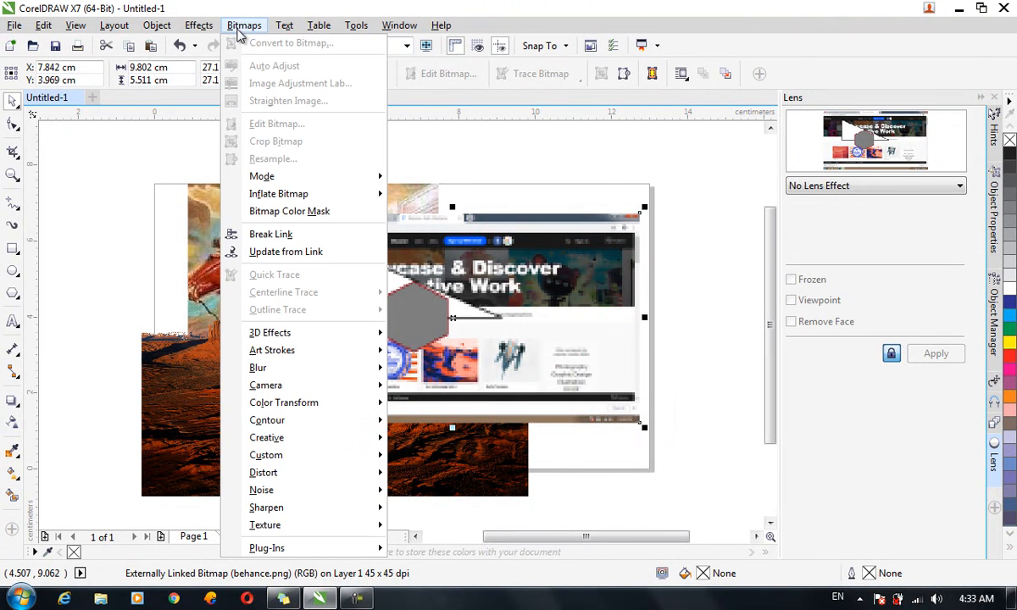
click(271, 235)
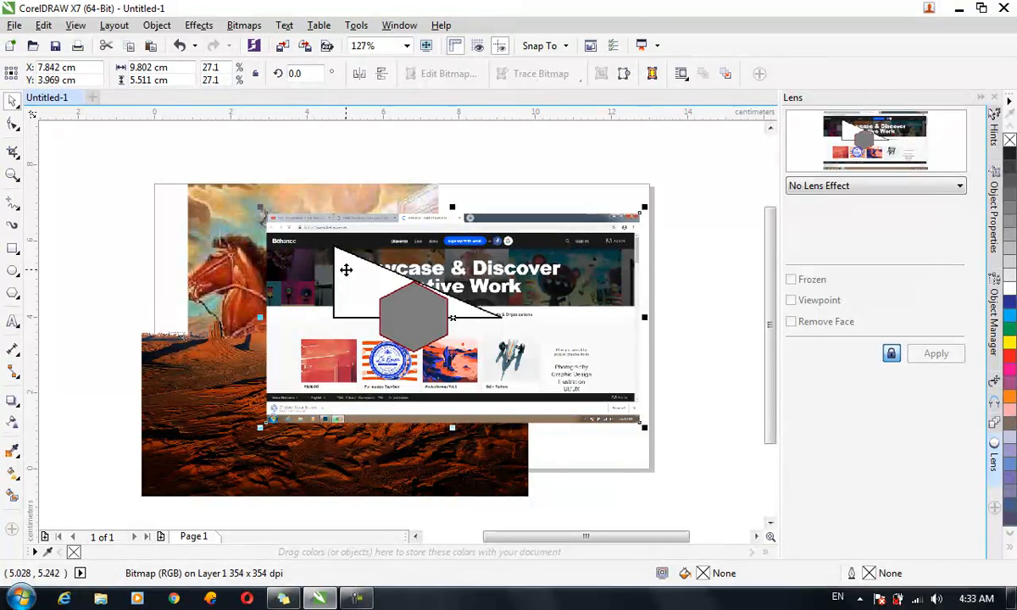
drag(346, 270, 310, 270)
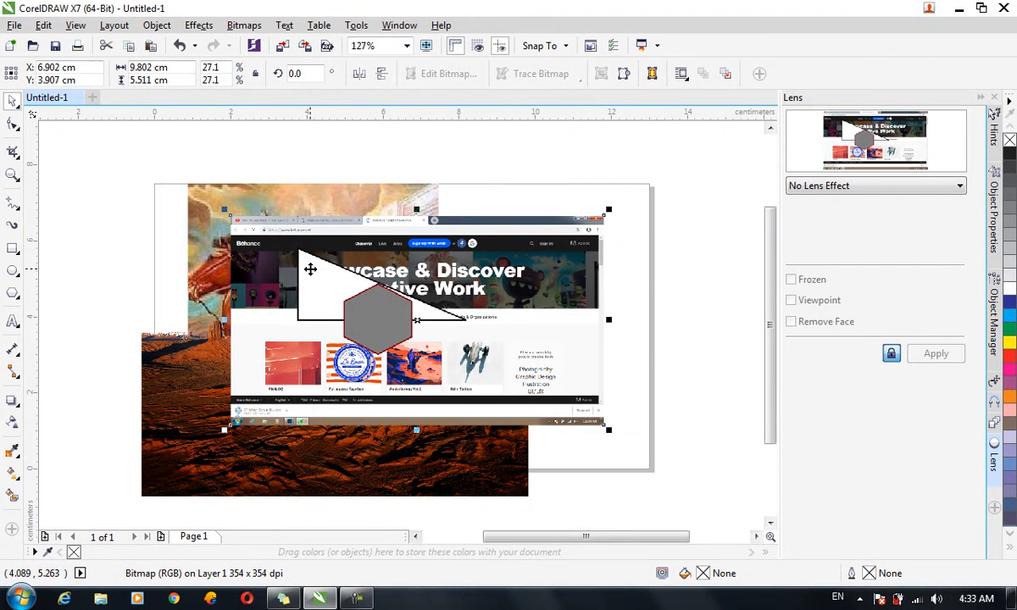
Look over the bitmap commands down to Centerline Trace and move the behance bitmap to about X 9.1 cm, Y 3.9 cm
click(244, 25)
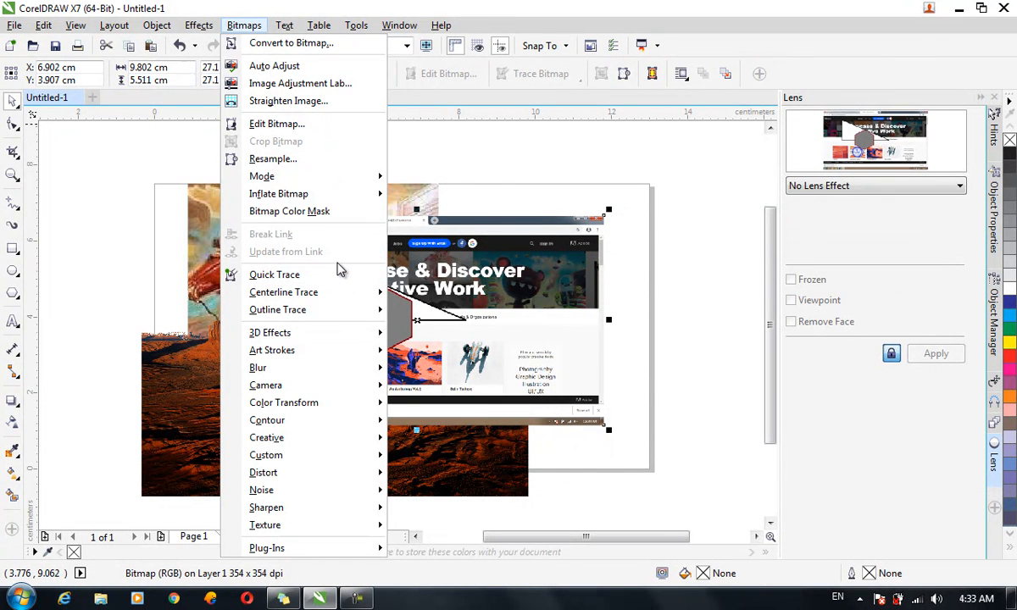
mouse_move(364, 292)
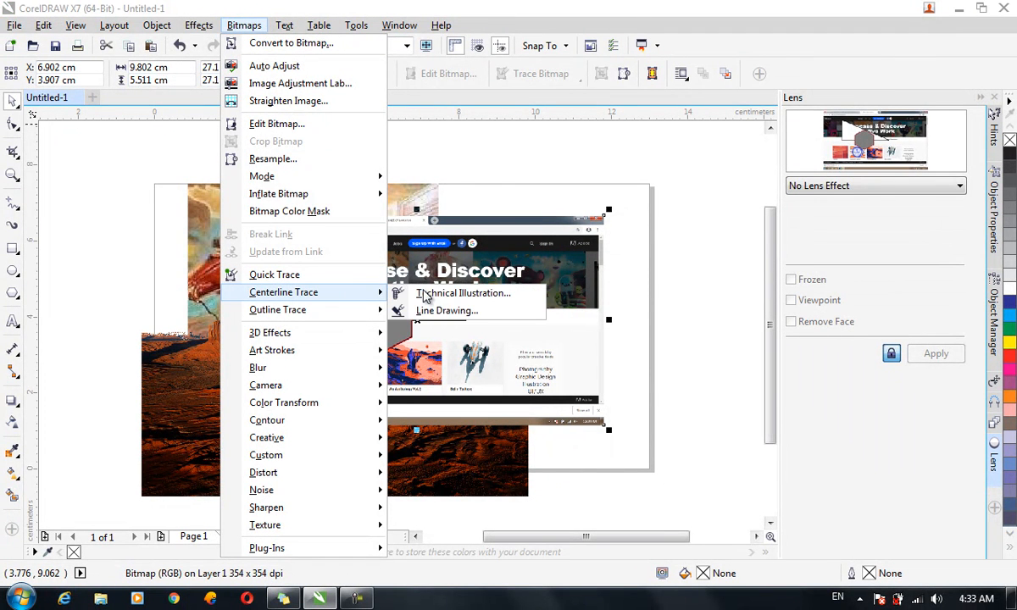
click(500, 269)
drag(534, 262, 618, 260)
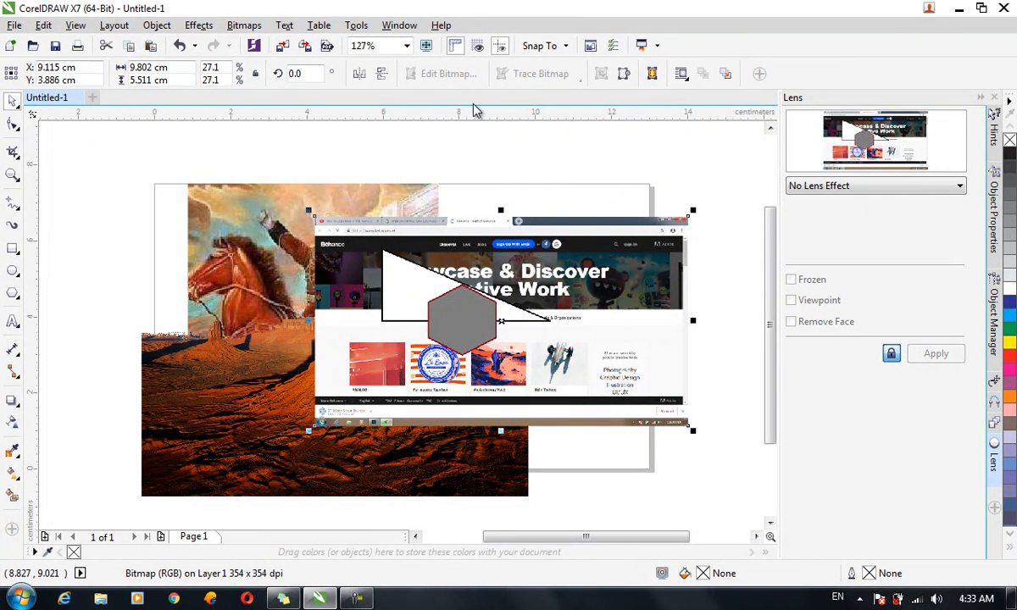
Quick Trace the behance bitmap, moving the trace to about X 10.5 cm, Y 5.5 cm and the original to about X 0.3 cm, Y 3.5 cm
click(238, 28)
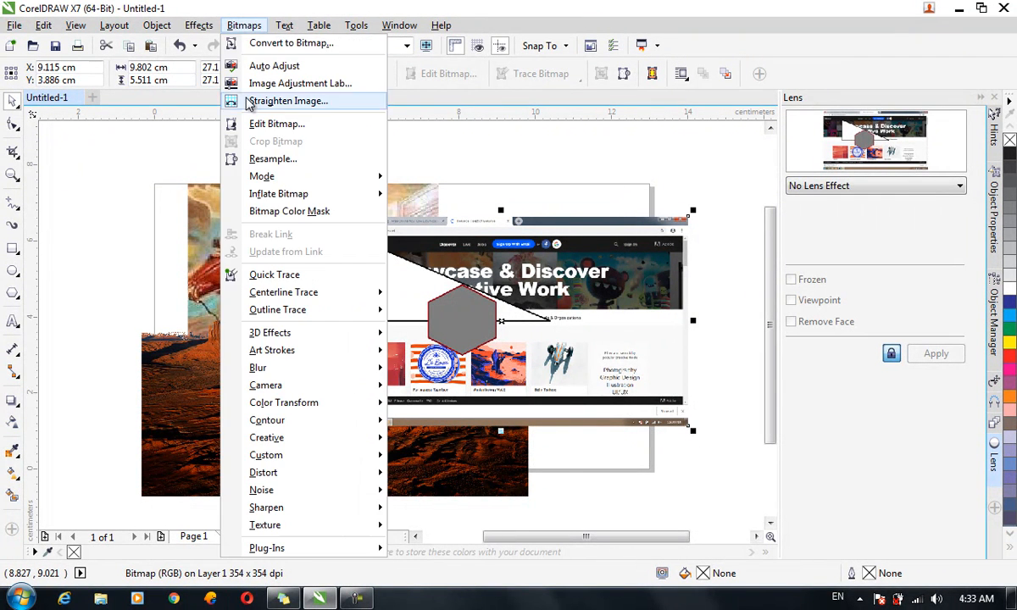
click(328, 276)
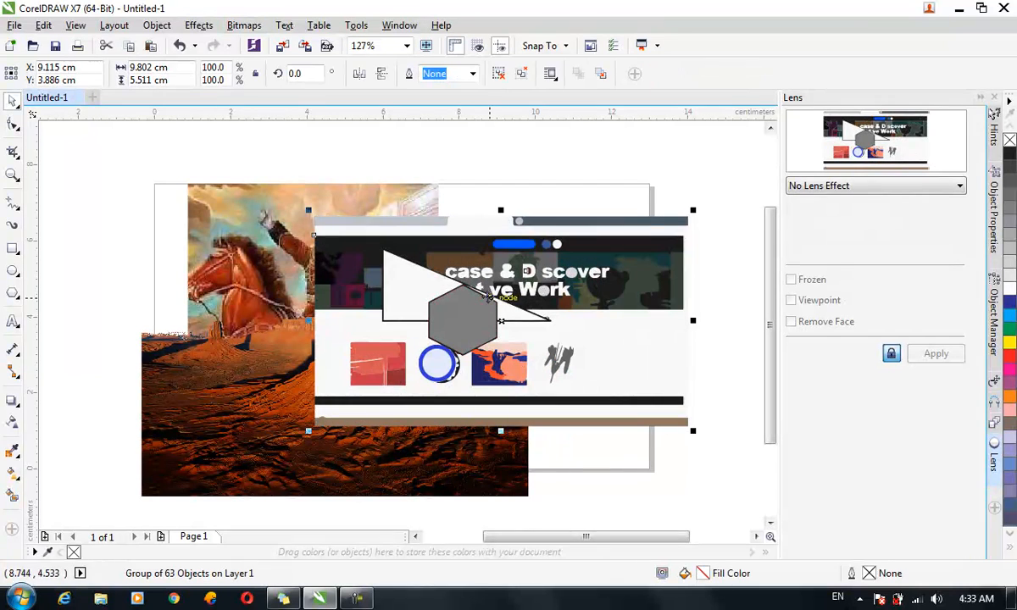
mouse_move(531, 270)
mouse_down()
mouse_move(597, 234)
mouse_move(710, 242)
mouse_up()
drag(365, 254, 110, 254)
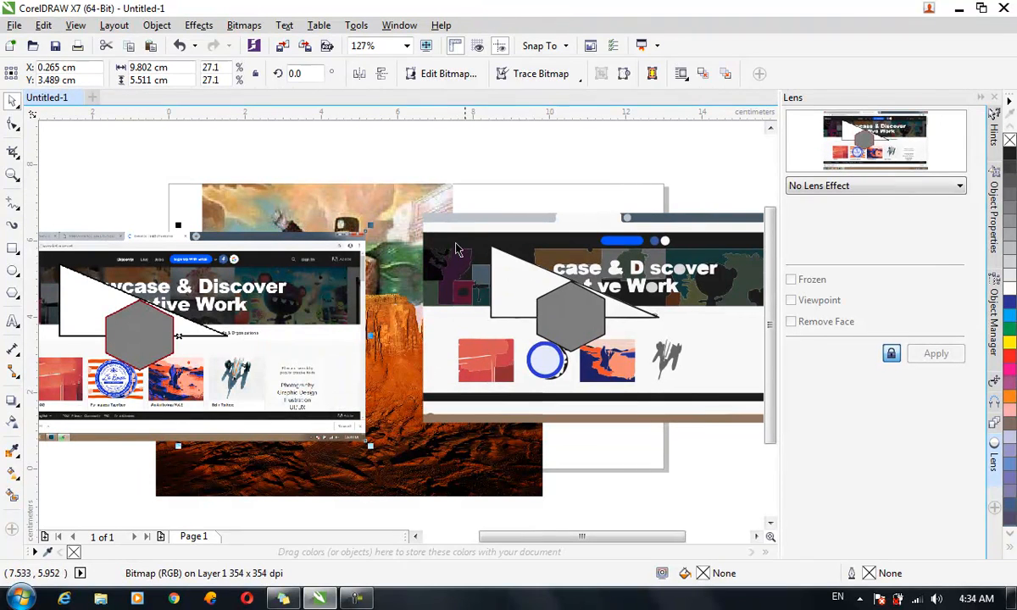
click(554, 297)
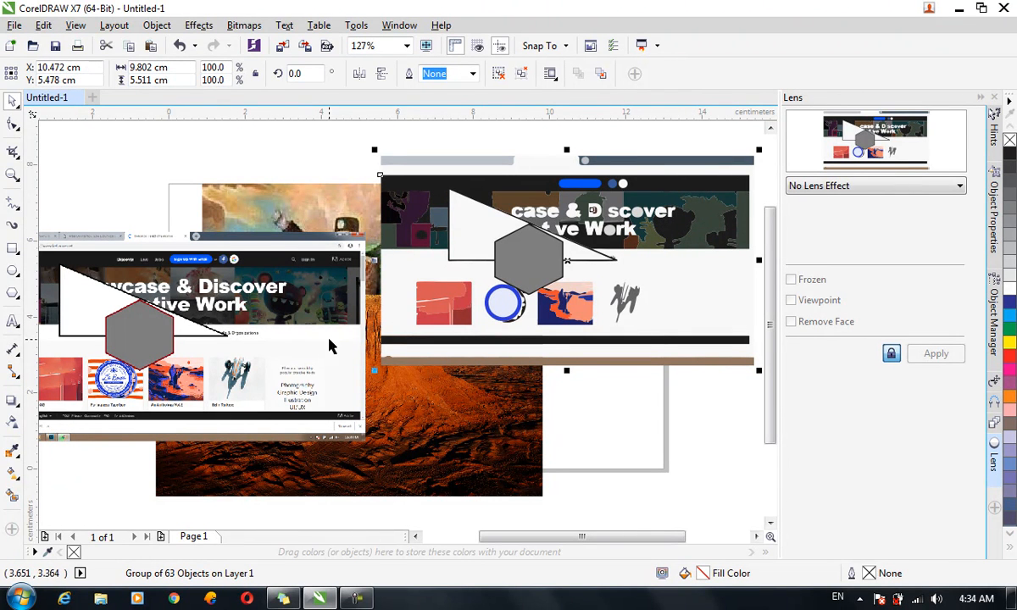
Preview an Outline trace of the original behance bitmap with the image type set to Line art and then Logo
click(286, 322)
click(243, 25)
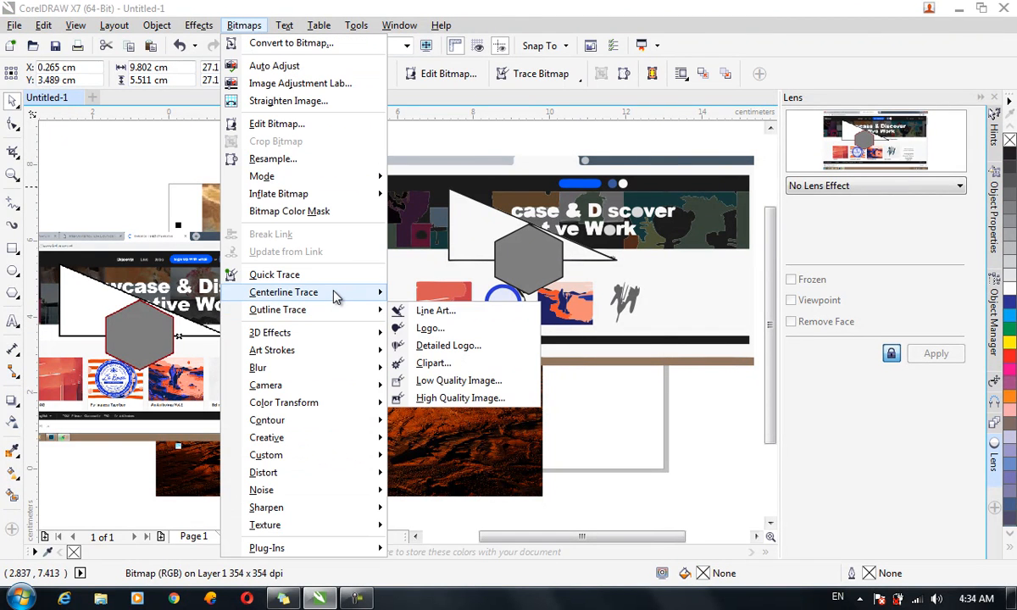
mouse_move(336, 296)
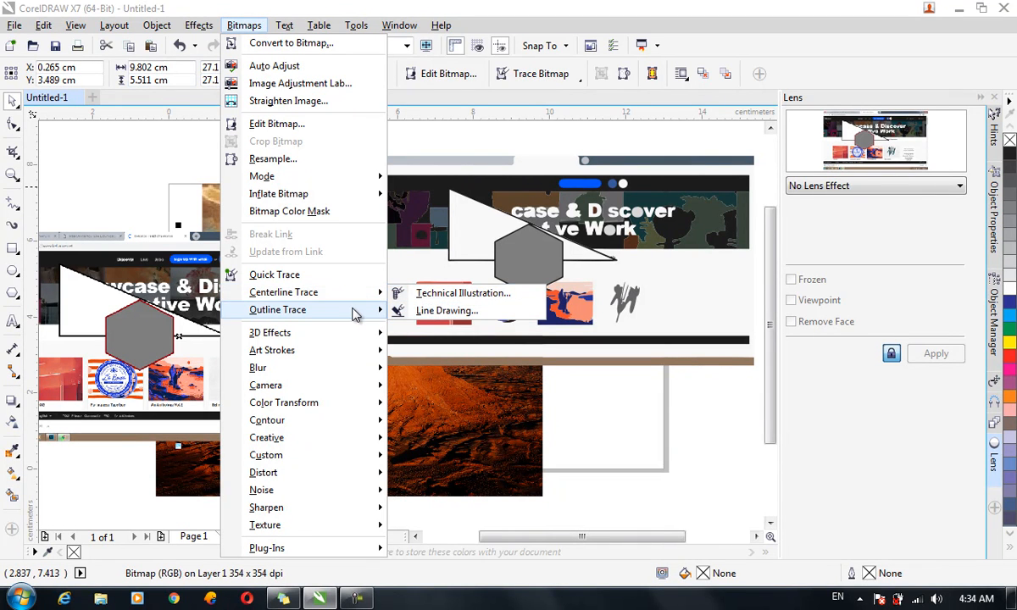
mouse_move(363, 312)
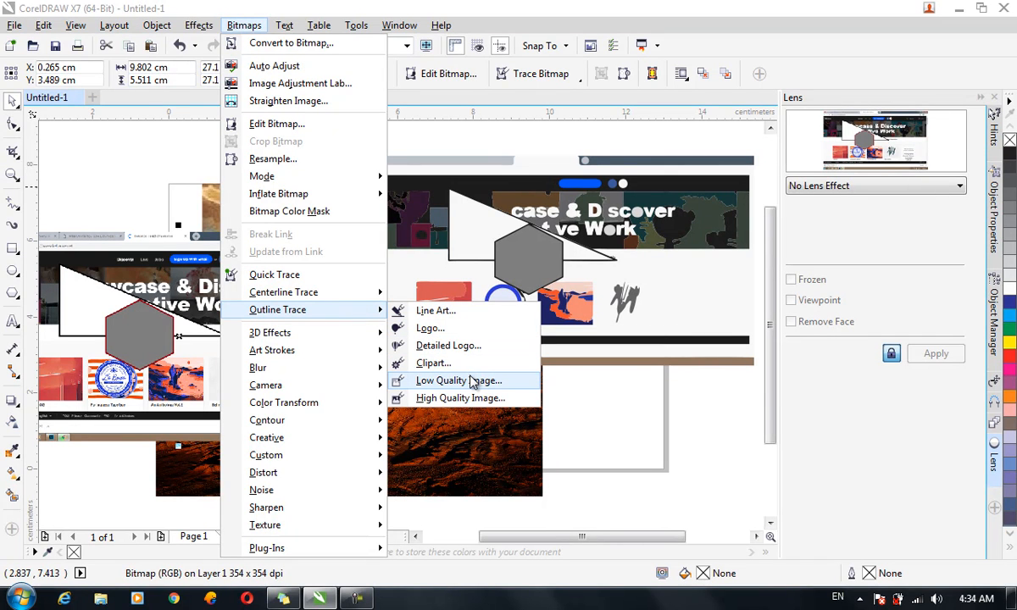
click(433, 311)
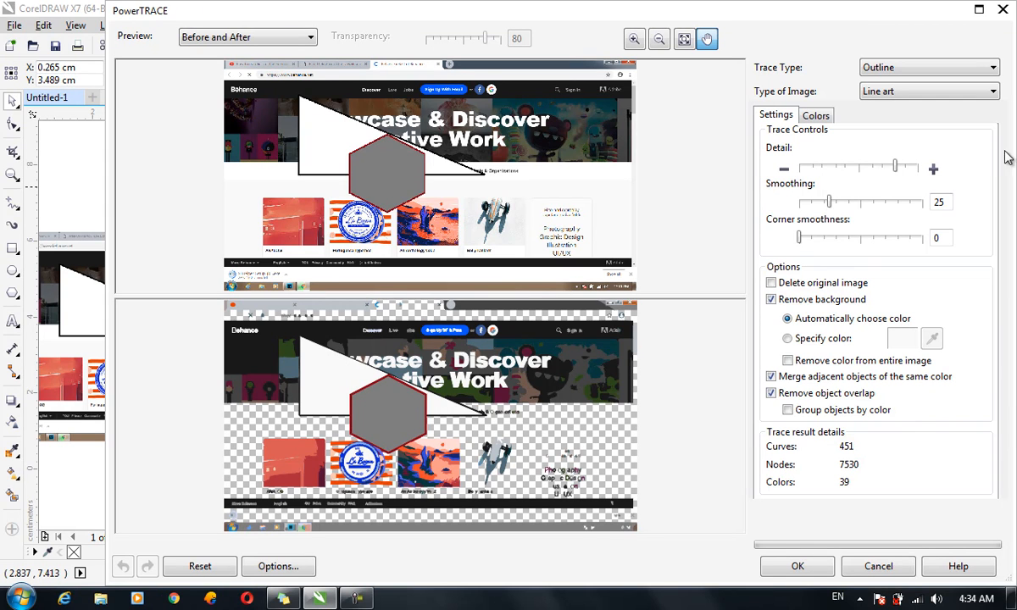
click(897, 92)
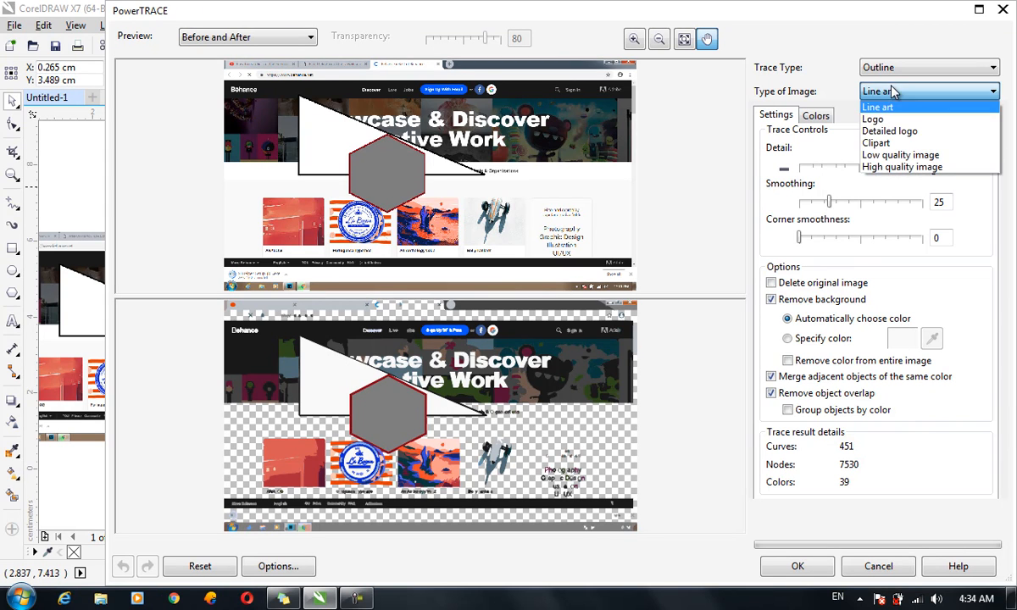
click(900, 121)
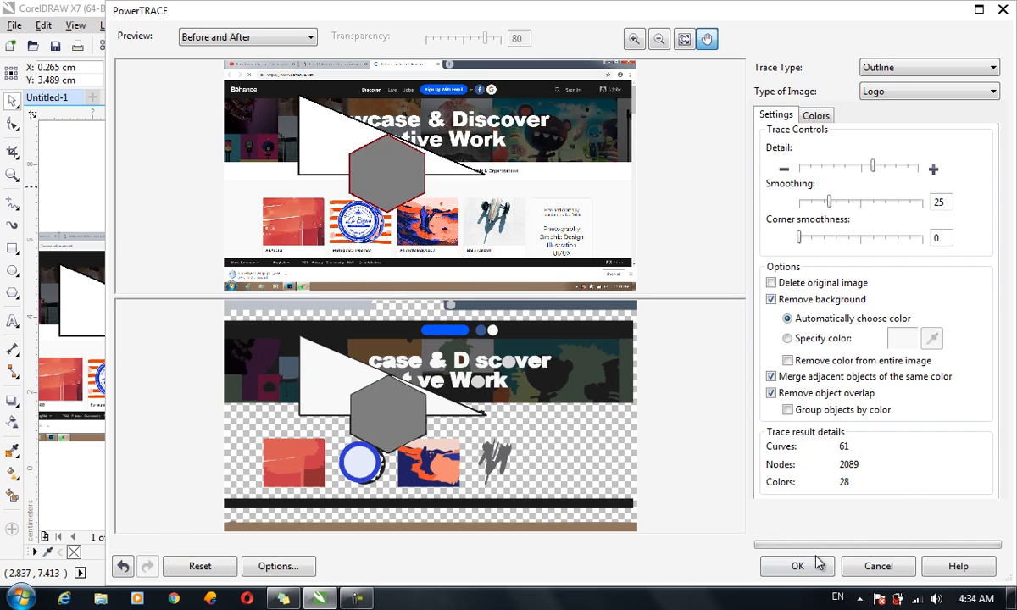
click(877, 566)
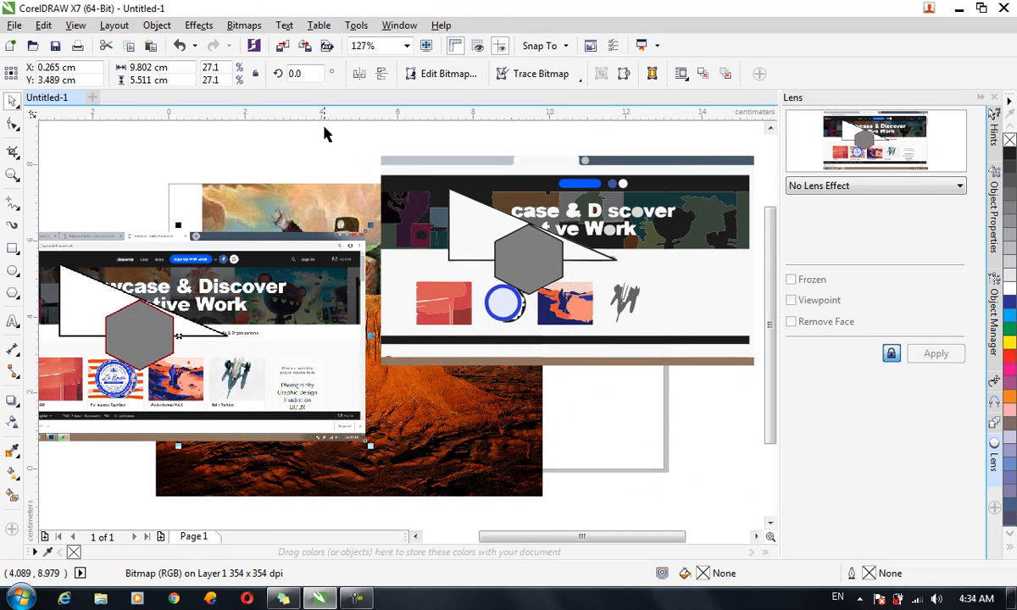
Apply a Technical Illustration Centerline Trace to the original bitmap and move the line trace to about X 14.7 cm, Y 1.8 cm
click(244, 25)
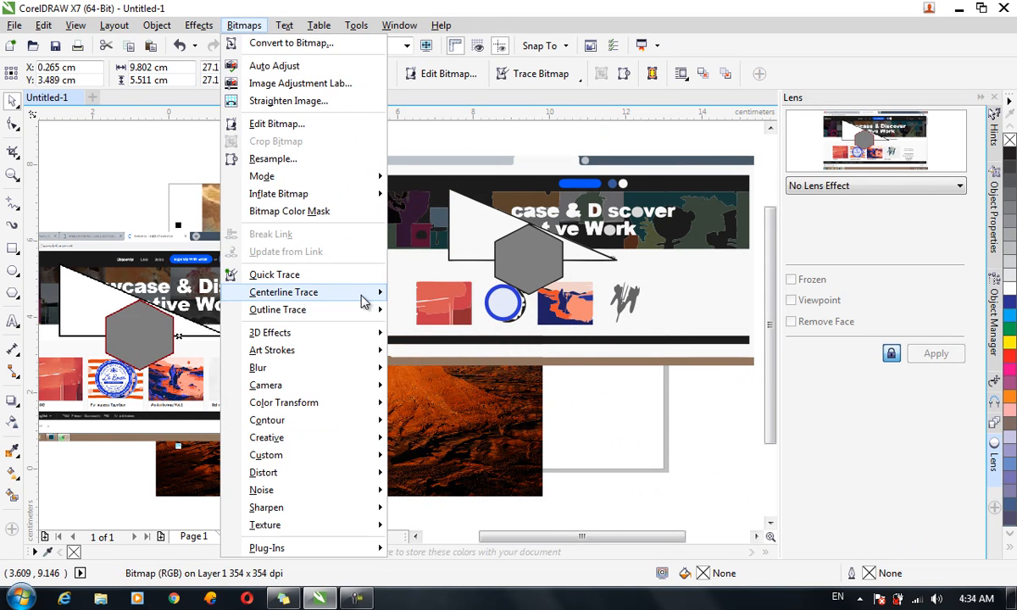
click(410, 300)
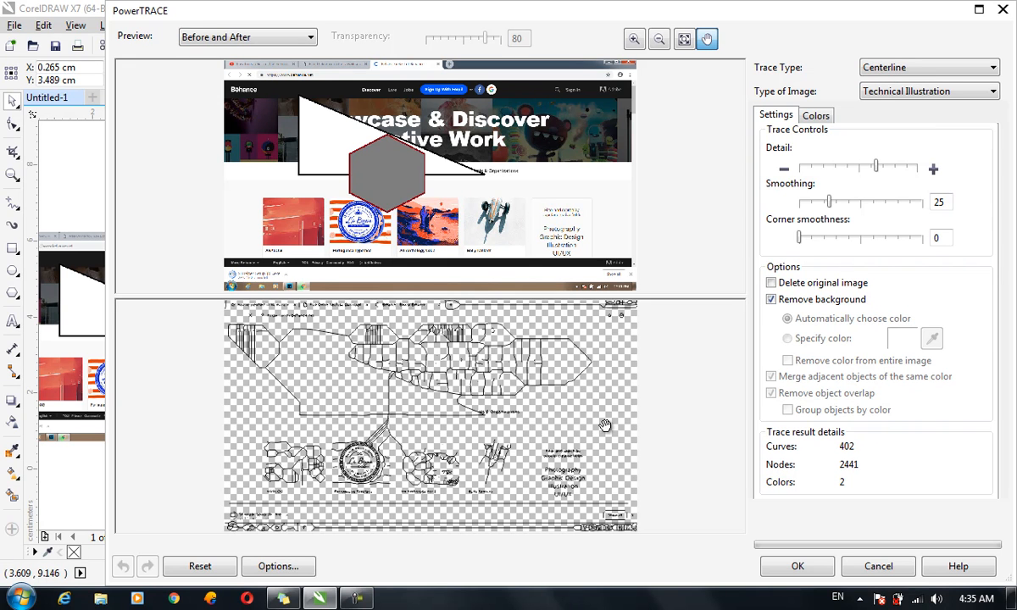
click(807, 563)
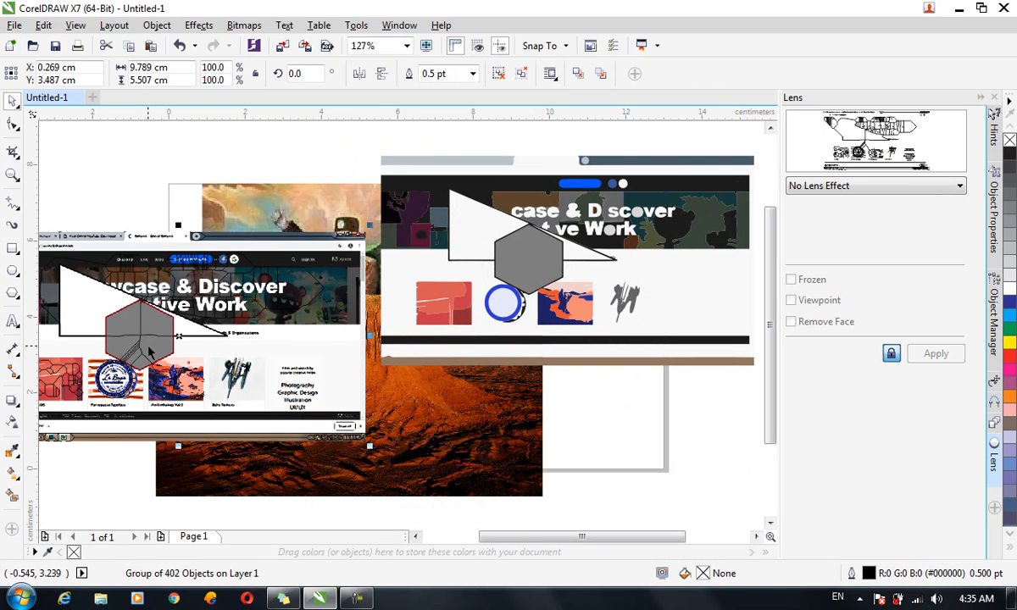
mouse_move(126, 354)
mouse_down()
mouse_move(423, 433)
mouse_move(411, 407)
mouse_move(525, 375)
mouse_up()
mouse_move(644, 387)
mouse_down()
mouse_move(615, 436)
mouse_move(716, 436)
mouse_up()
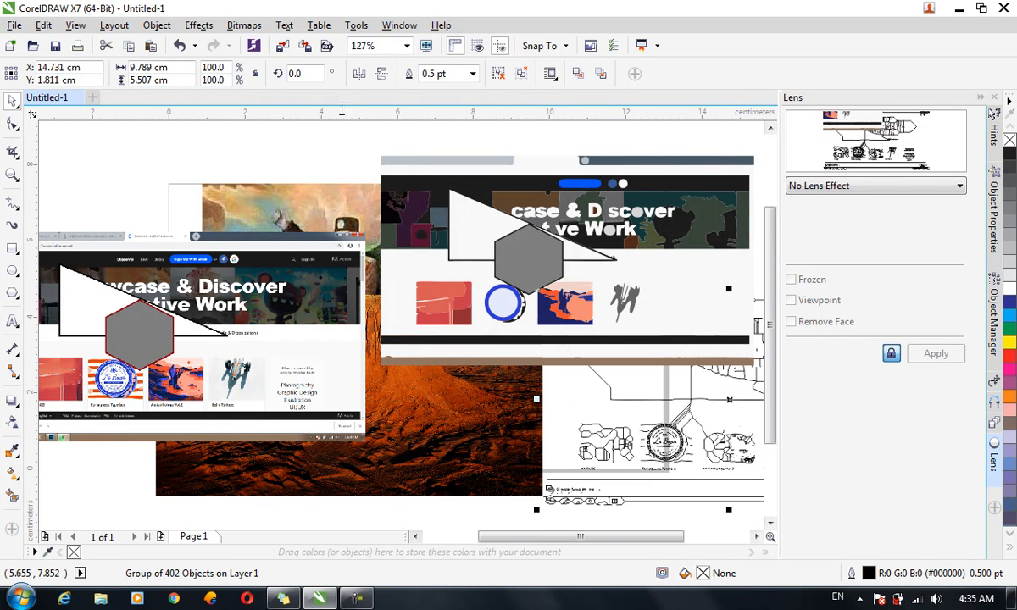
Look over the 3D effects available for bitmaps and move the original behance bitmap to about X 3.8 cm, Y 4.0 cm
click(243, 25)
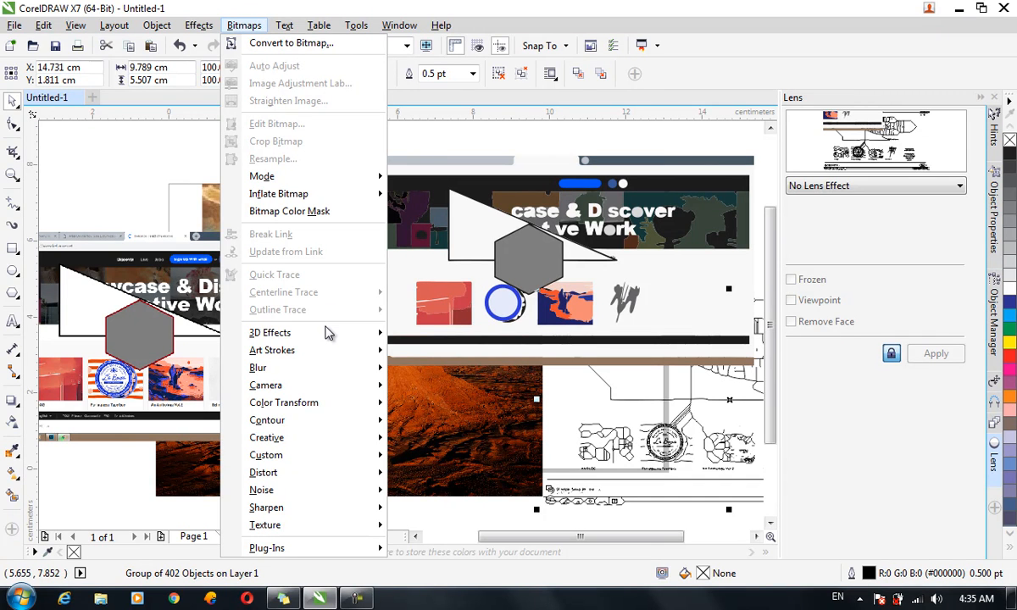
mouse_move(329, 337)
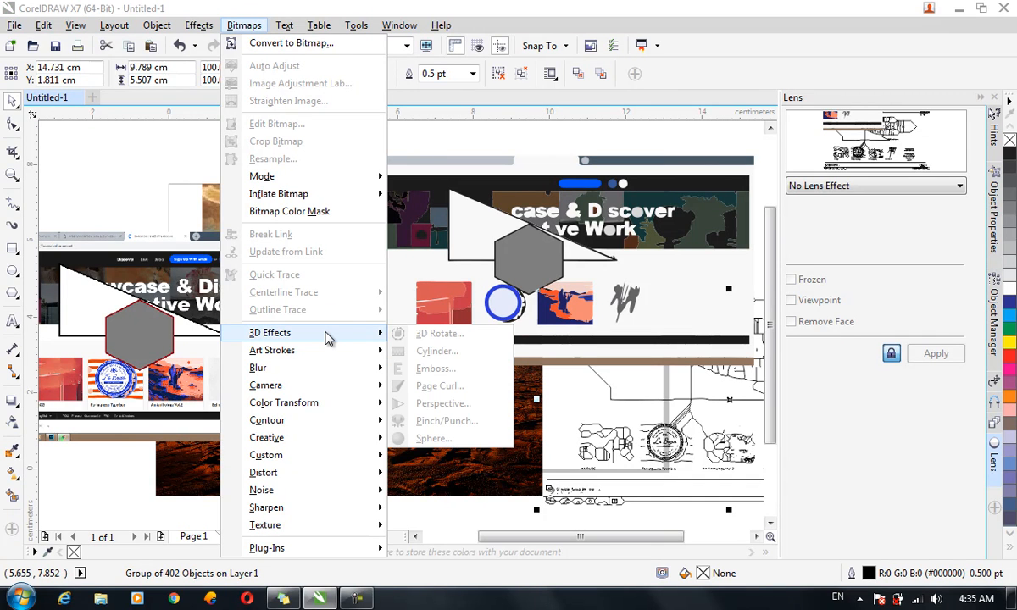
click(143, 319)
drag(196, 308, 353, 284)
Apply a vertical Page Curl with transparent paper to the behance bitmap's upper-left corner and move the bitmap to about X 2.1 cm, Y 5.5 cm
click(244, 25)
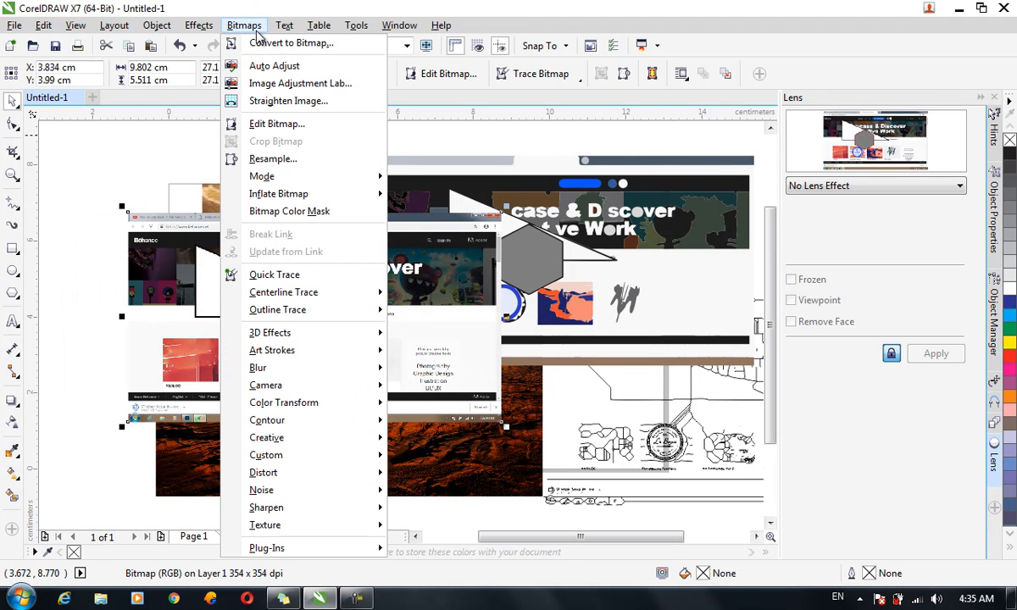
mouse_move(334, 339)
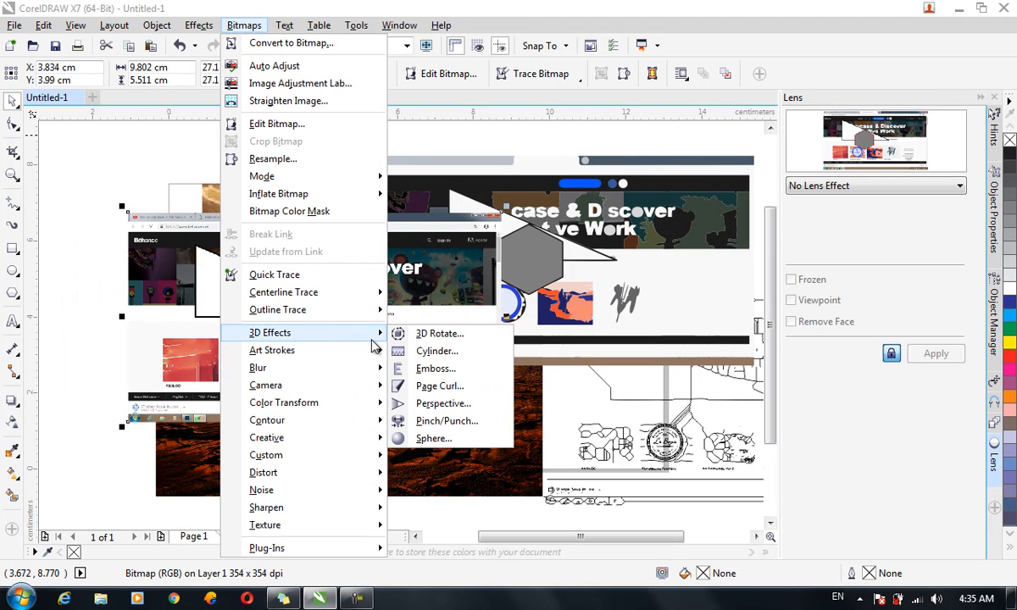
click(449, 392)
drag(528, 210, 792, 333)
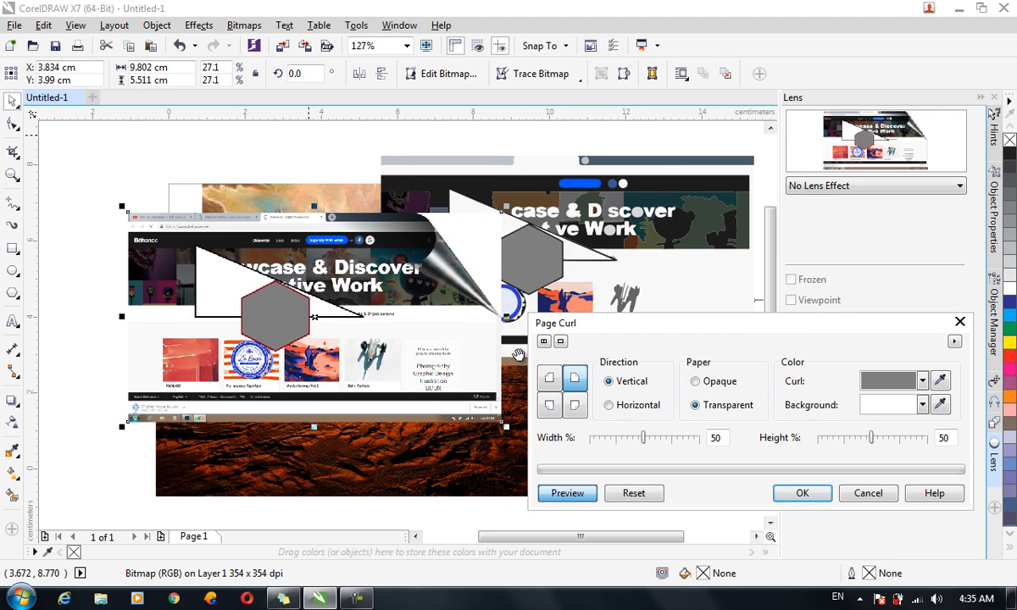
click(549, 378)
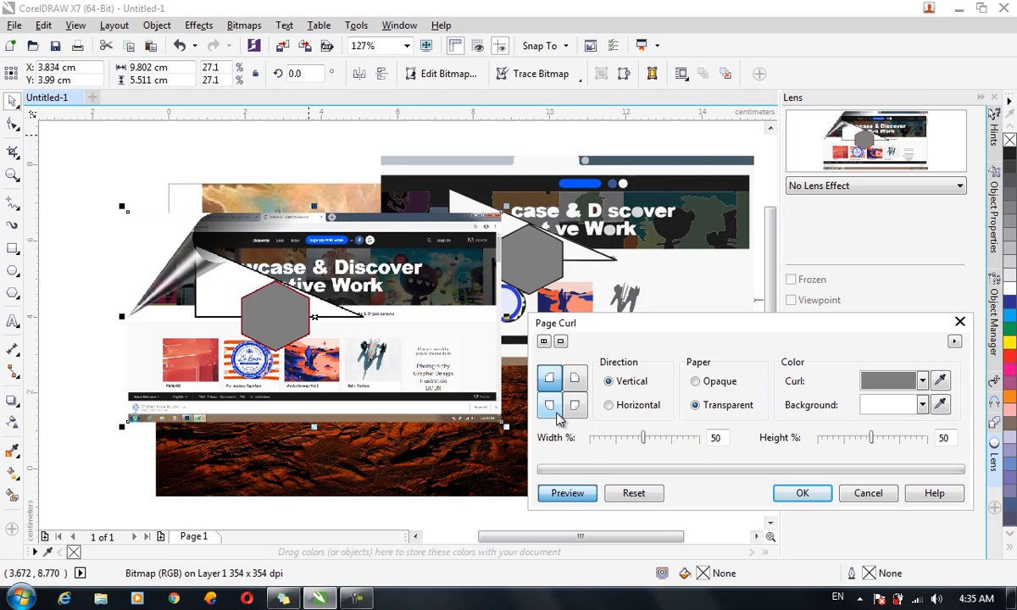
click(550, 408)
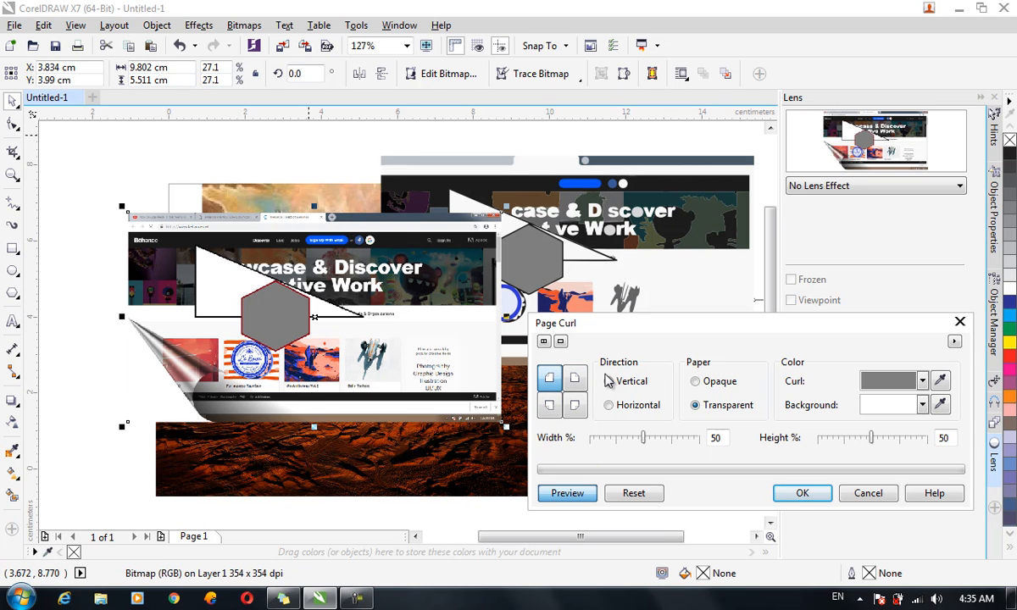
click(549, 378)
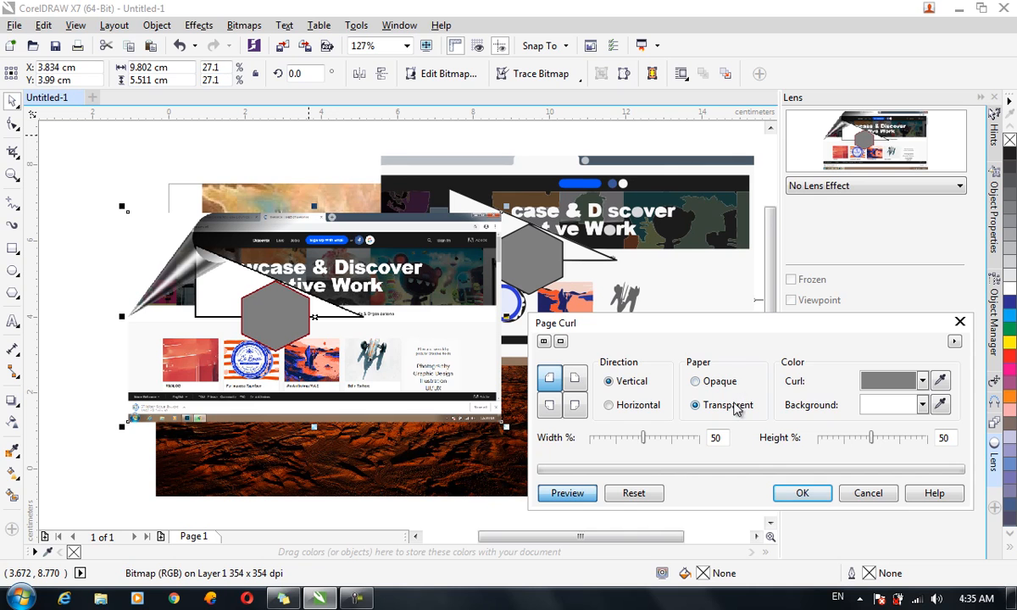
click(801, 495)
drag(222, 327, 154, 268)
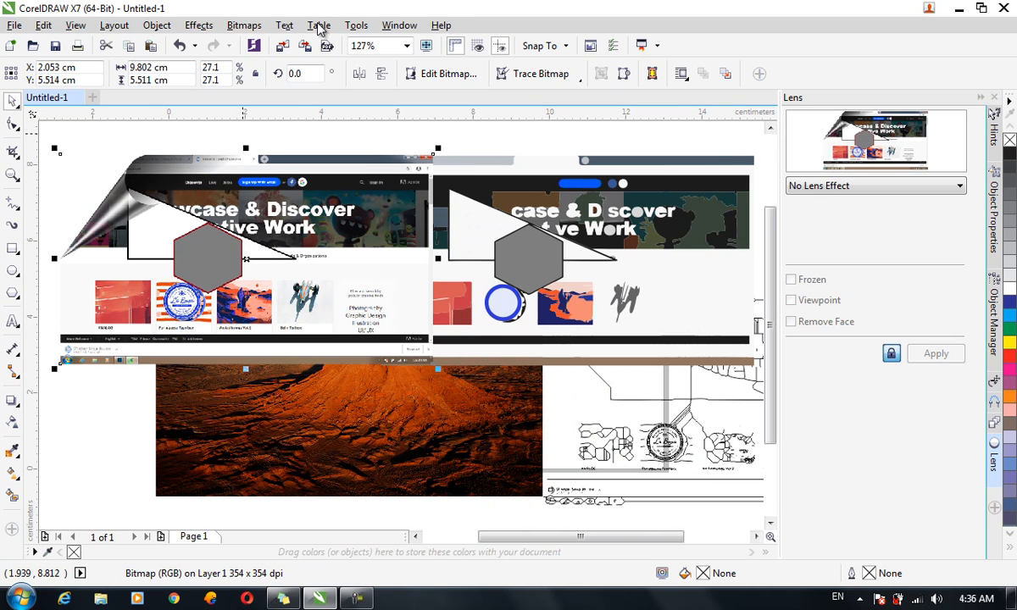
Apply a Motion Blur with a distance of 78 pixels to the curled behance bitmap
click(254, 30)
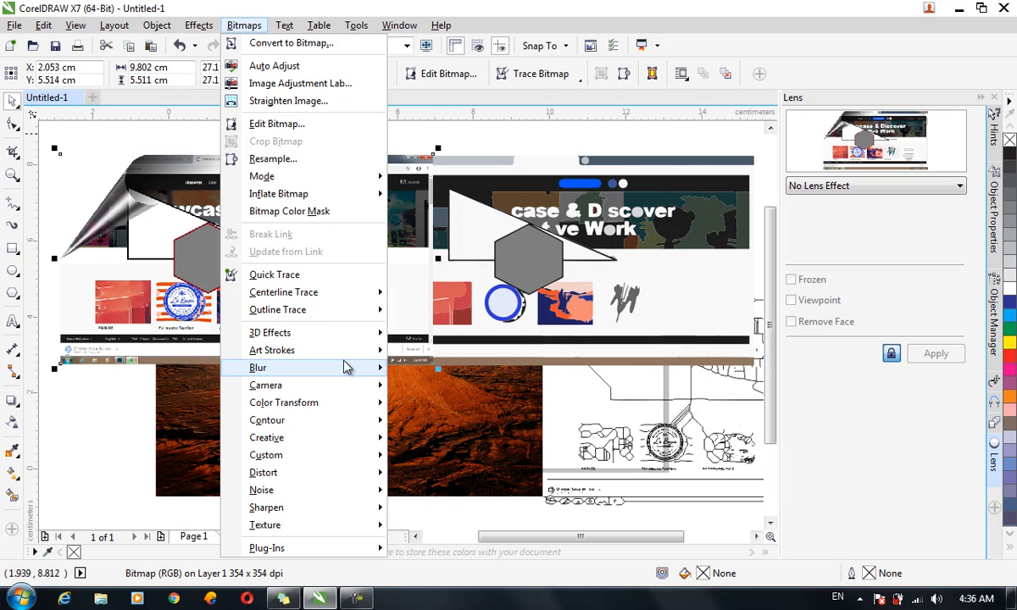
mouse_move(348, 367)
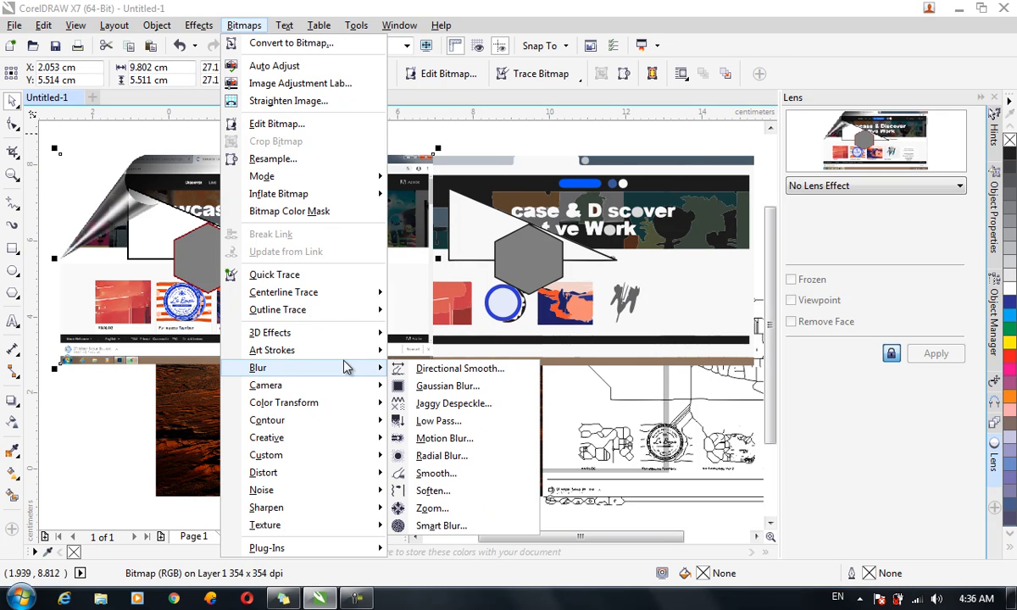
click(442, 438)
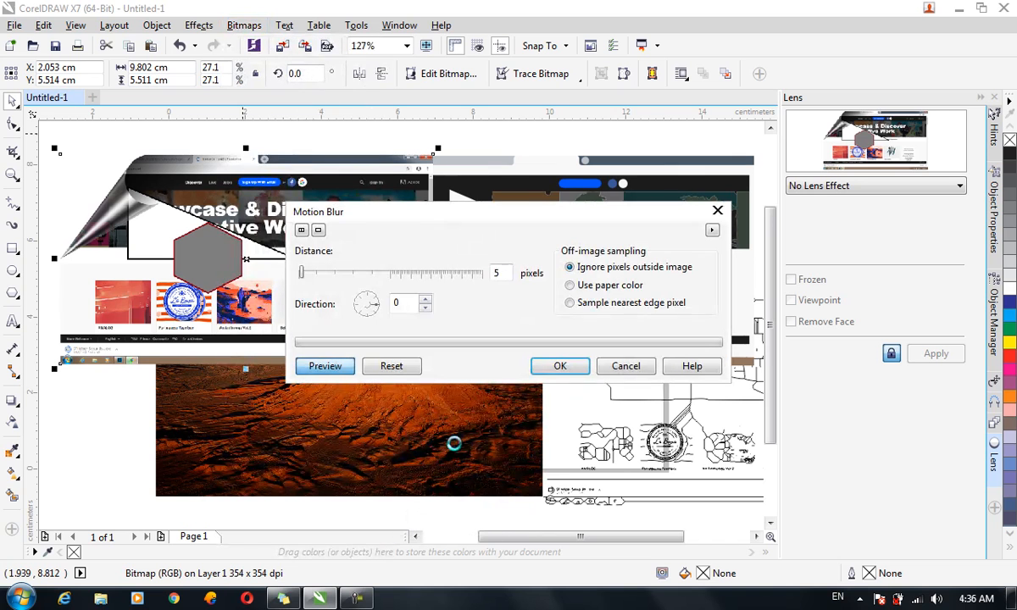
drag(356, 272, 373, 278)
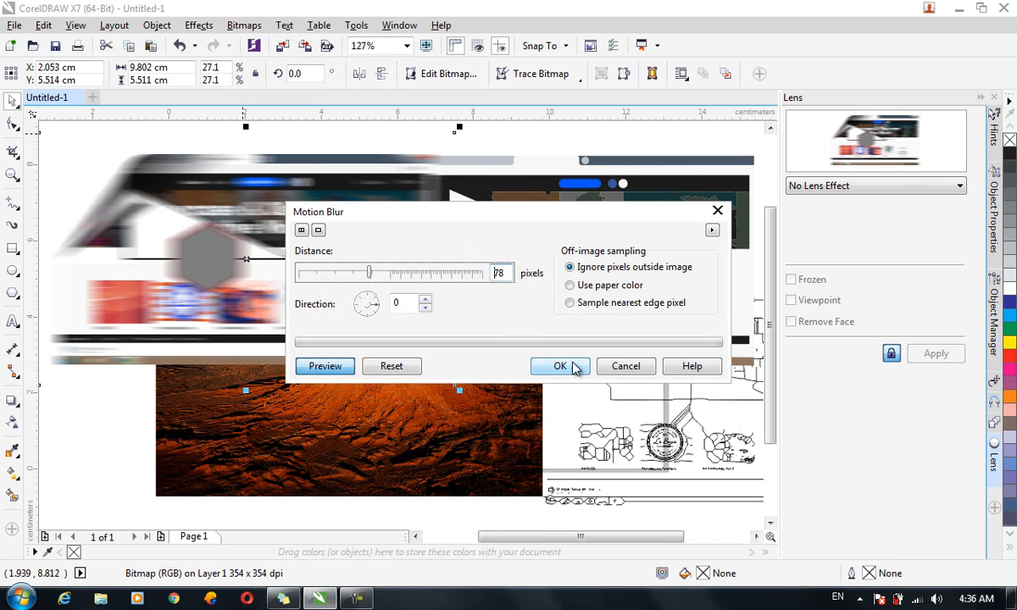
click(560, 366)
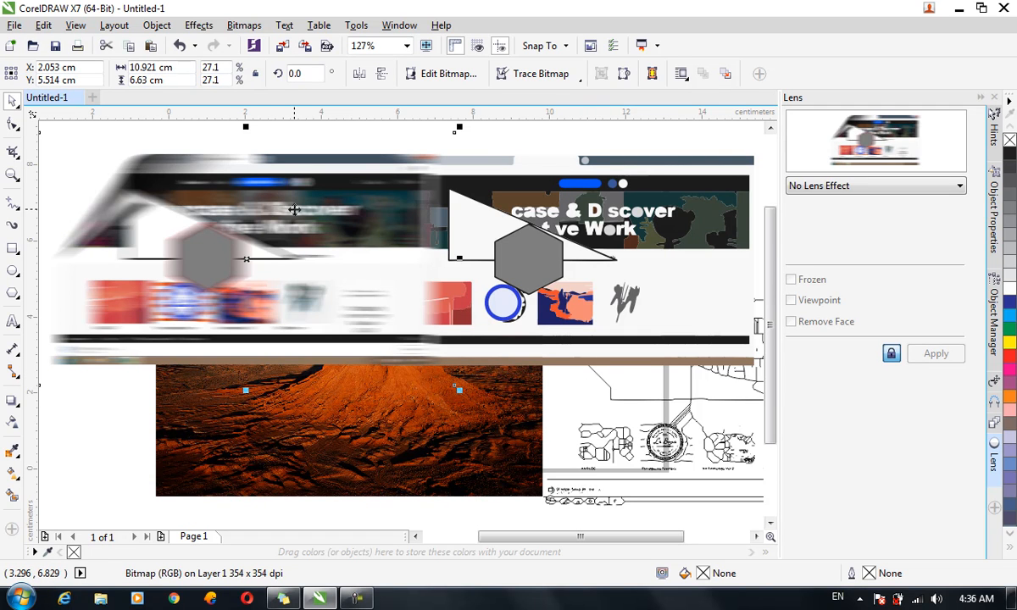
Look over the Art Strokes effects available for the motion-blurred bitmap
click(243, 25)
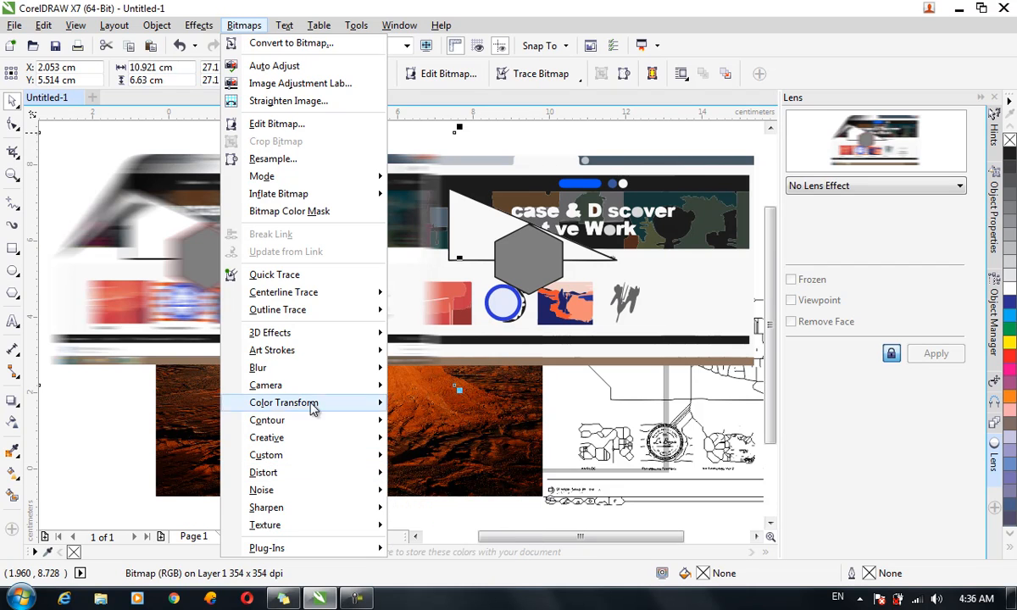
mouse_move(296, 354)
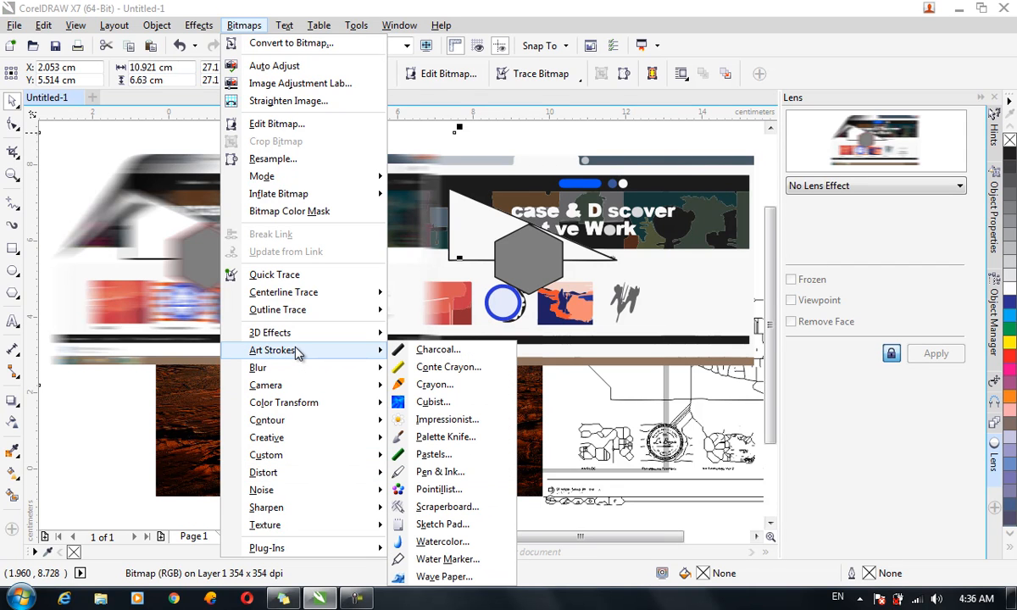